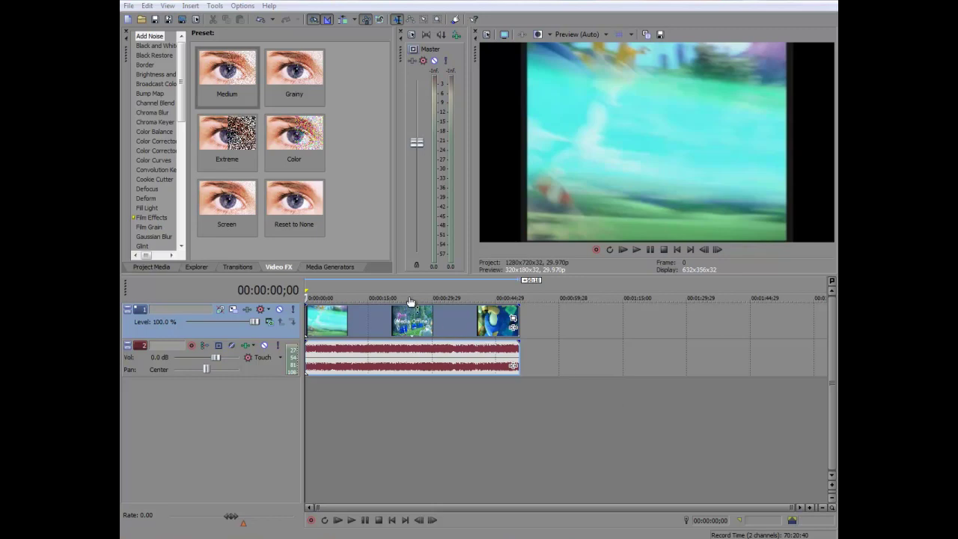
Set the video preview quality to Preview (Full) with the playhead at the start of the clip
{"action": "left_click", "coordinate": [412, 331]}
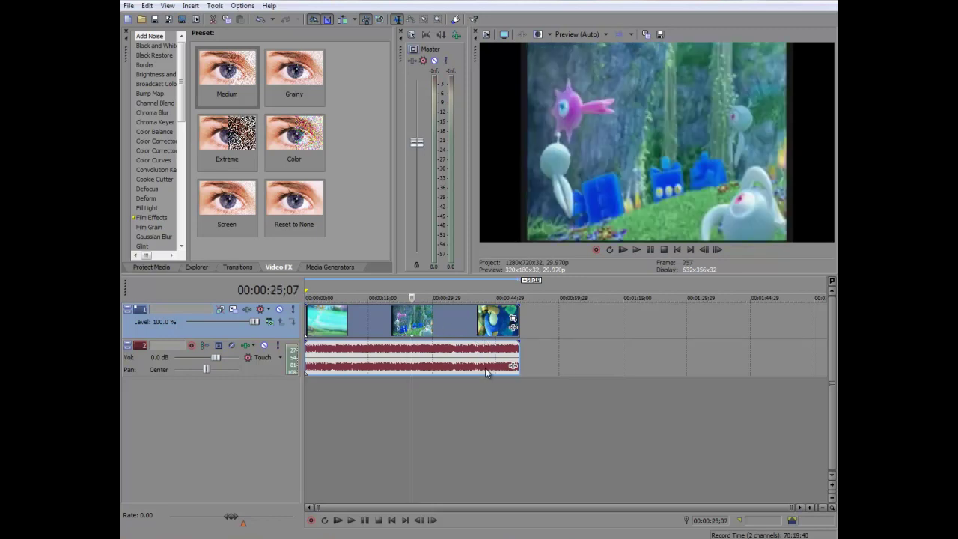
{"action": "left_click", "coordinate": [310, 322]}
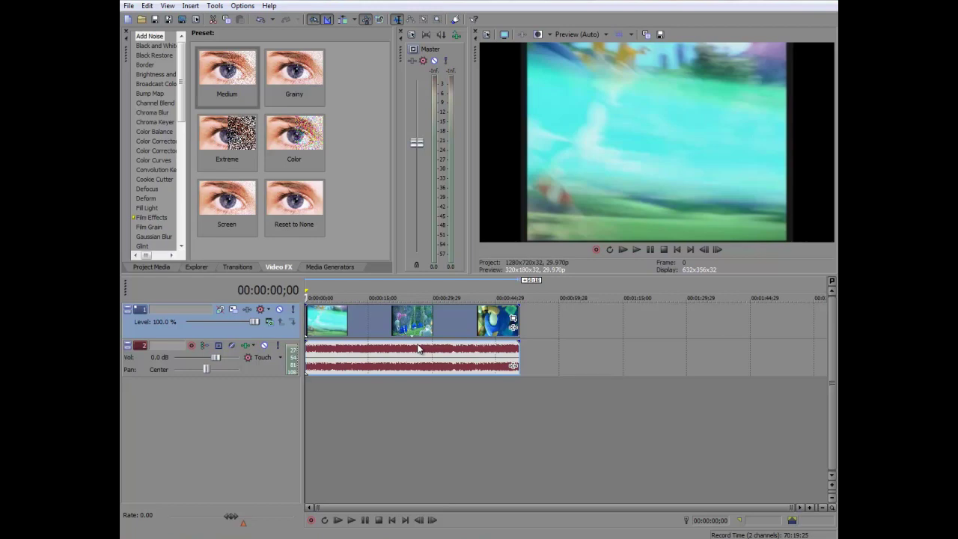
{"action": "left_click", "coordinate": [583, 35]}
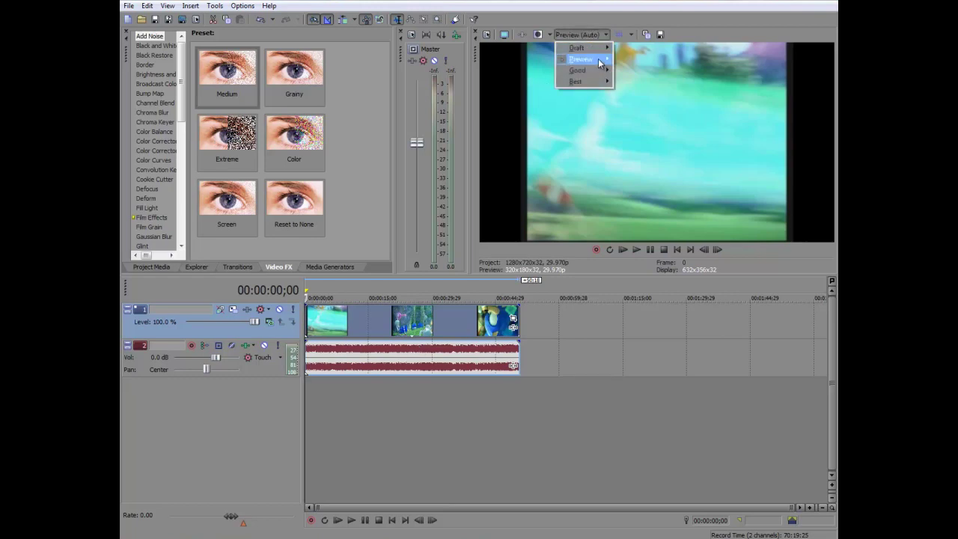
{"action": "mouse_move", "coordinate": [592, 57]}
{"action": "left_click", "coordinate": [642, 71]}
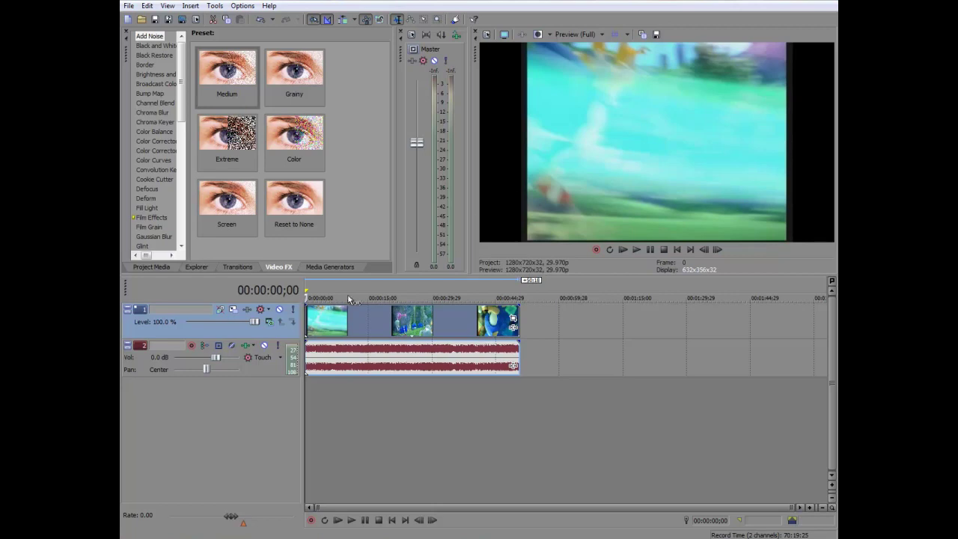
Examine the preview picture at several points within roughly the first 13 seconds of the clip
{"action": "scroll", "coordinate": [696, 405], "scroll_direction": "up", "scroll_amount": 1}
{"action": "scroll", "coordinate": [695, 407], "scroll_direction": "up", "scroll_amount": 3}
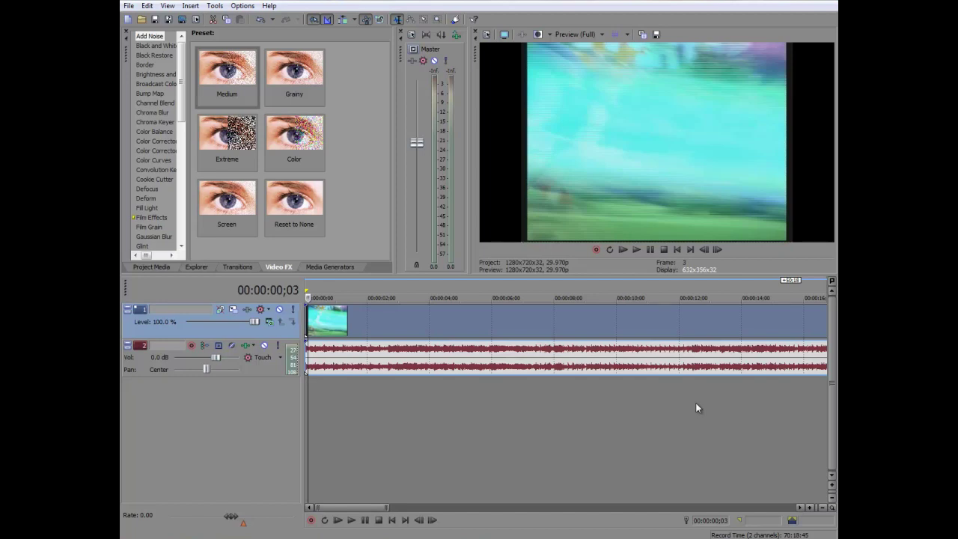
{"action": "left_click", "coordinate": [561, 321]}
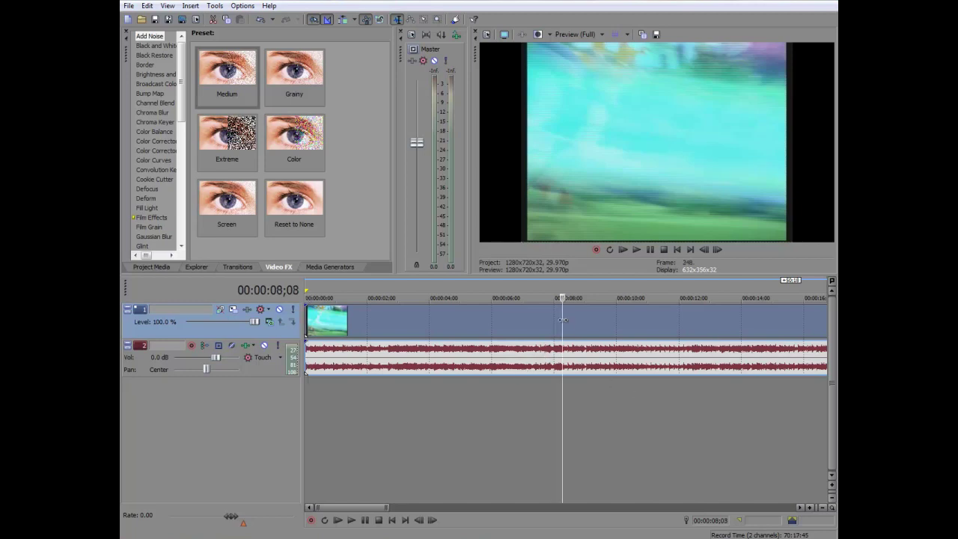
{"action": "left_click", "coordinate": [537, 320]}
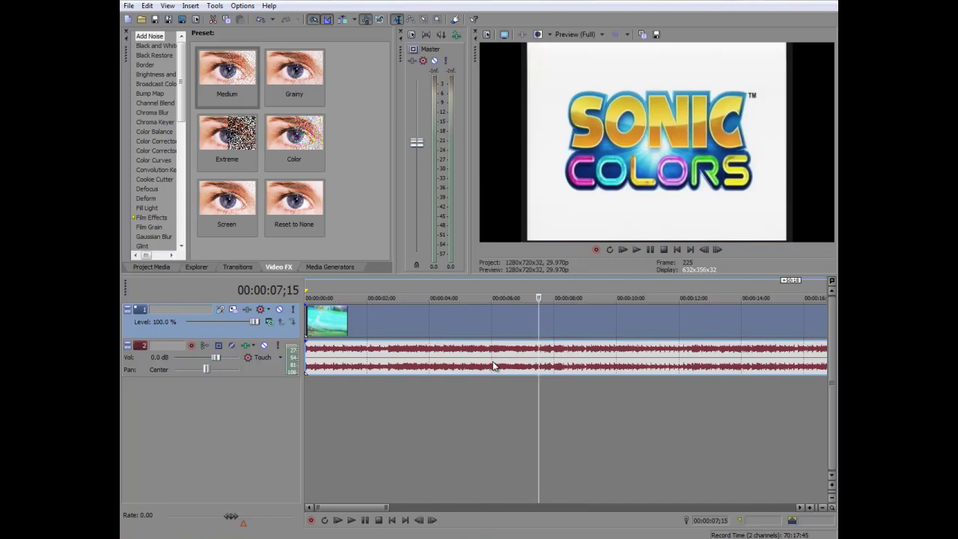
{"action": "left_click", "coordinate": [487, 326]}
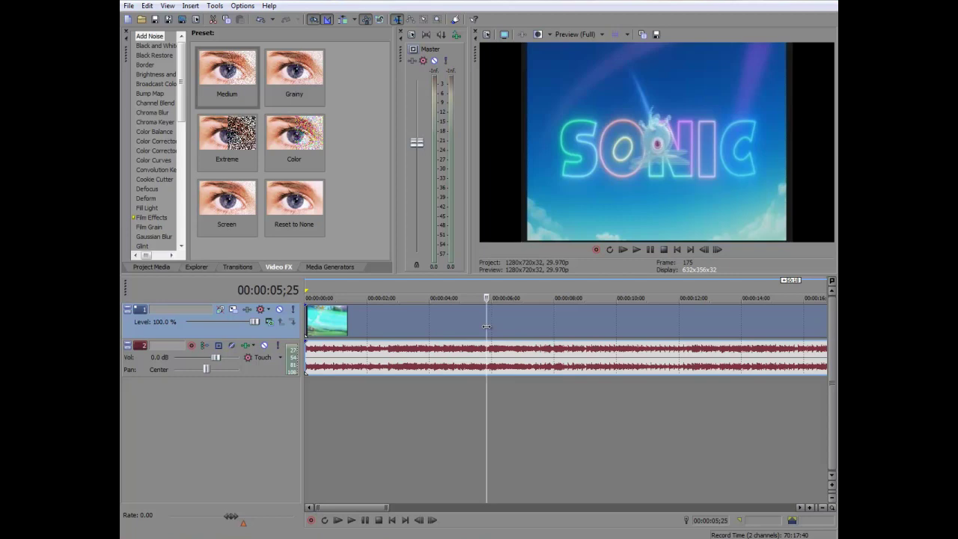
{"action": "left_click", "coordinate": [394, 317]}
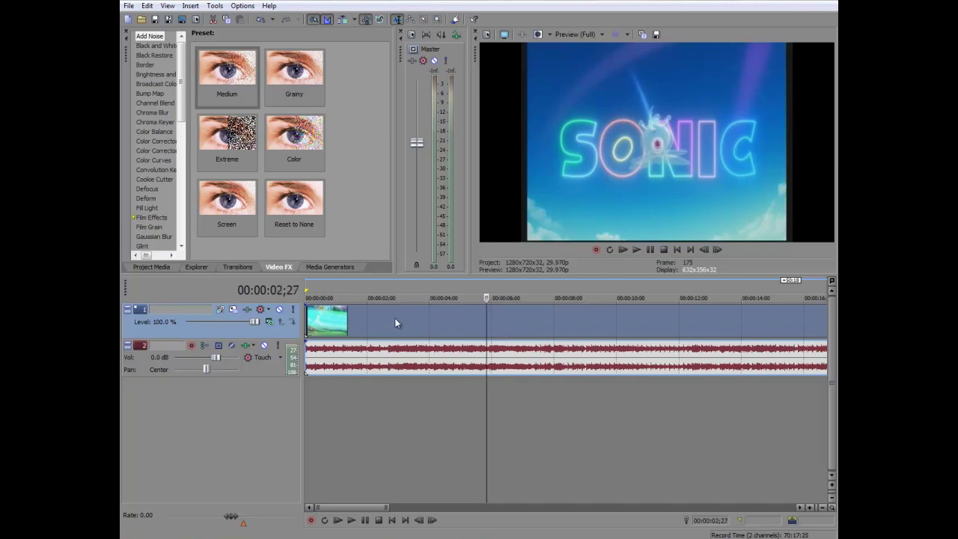
{"action": "left_click", "coordinate": [446, 319]}
{"action": "left_click", "coordinate": [514, 313]}
{"action": "left_click", "coordinate": [698, 326]}
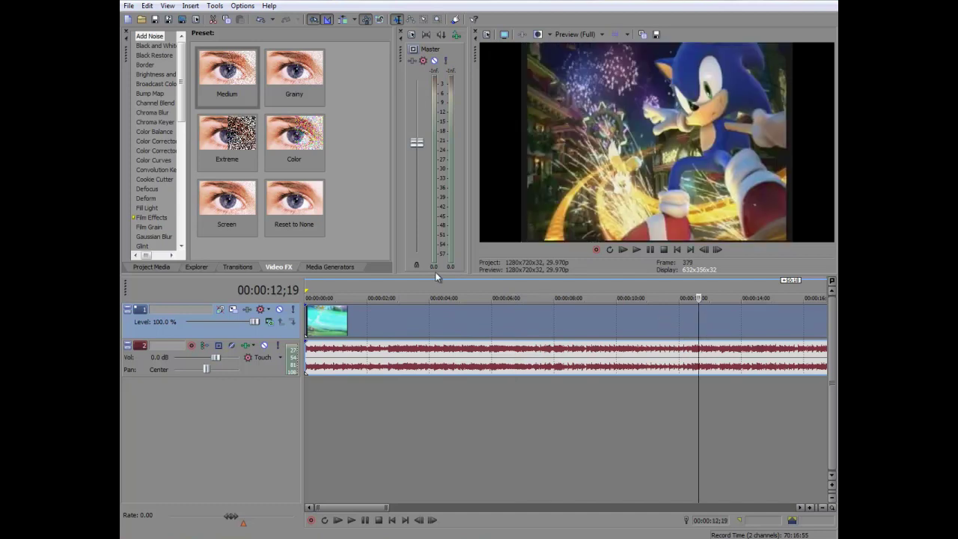
{"action": "left_click", "coordinate": [444, 318]}
{"action": "left_click", "coordinate": [418, 320]}
{"action": "left_click", "coordinate": [390, 315]}
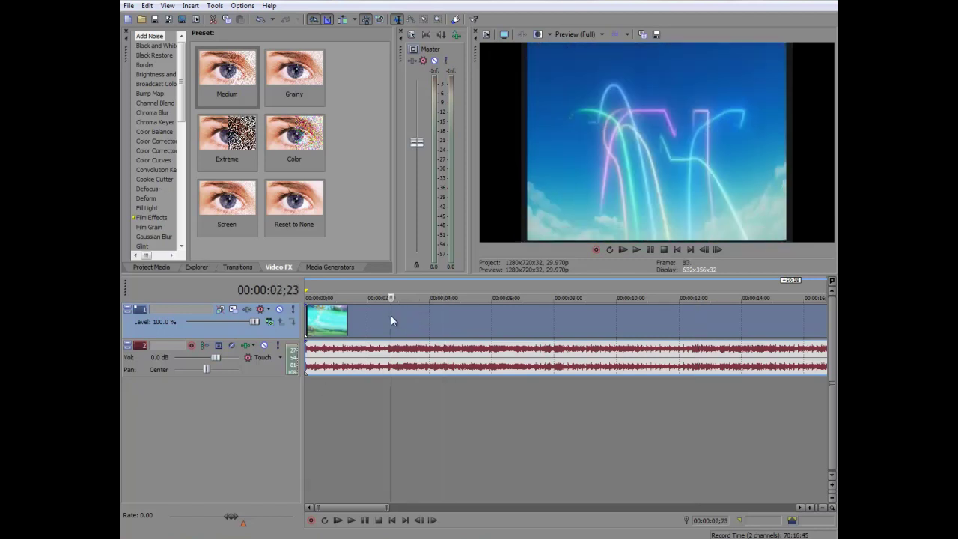
Review the project's video properties and try the option to start all new projects with these settings, cancelling the dialog
{"action": "left_click", "coordinate": [131, 8]}
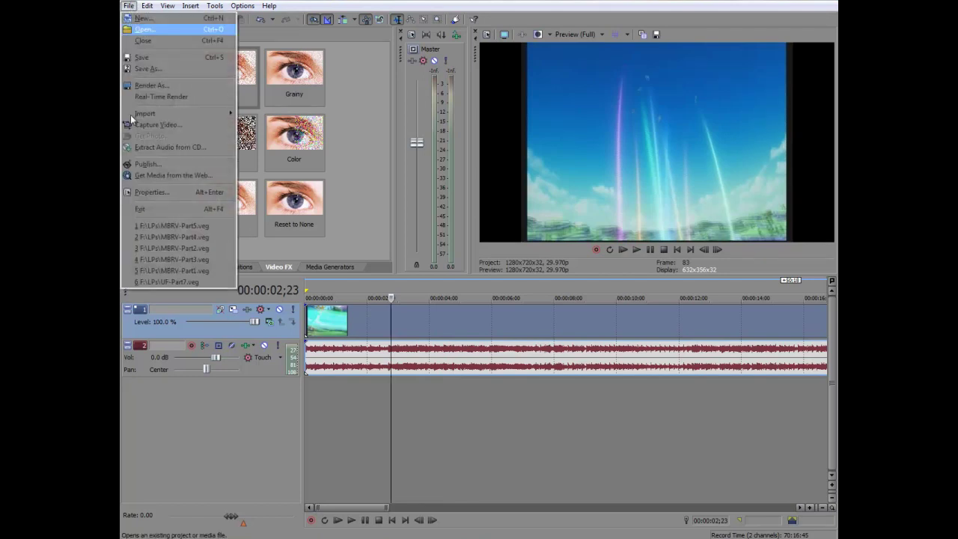
{"action": "left_click", "coordinate": [163, 191]}
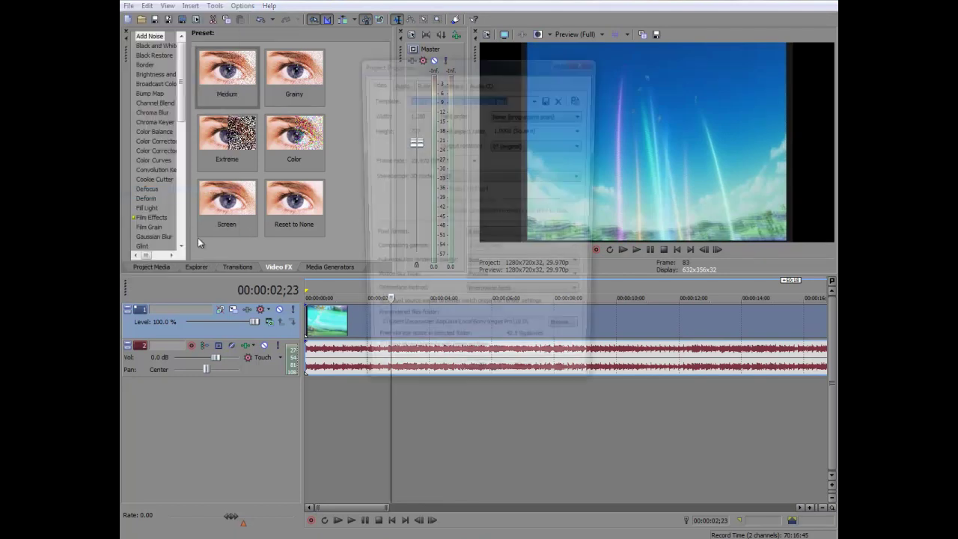
{"action": "left_click_drag", "start_coordinate": [500, 70], "coordinate": [404, 93]}
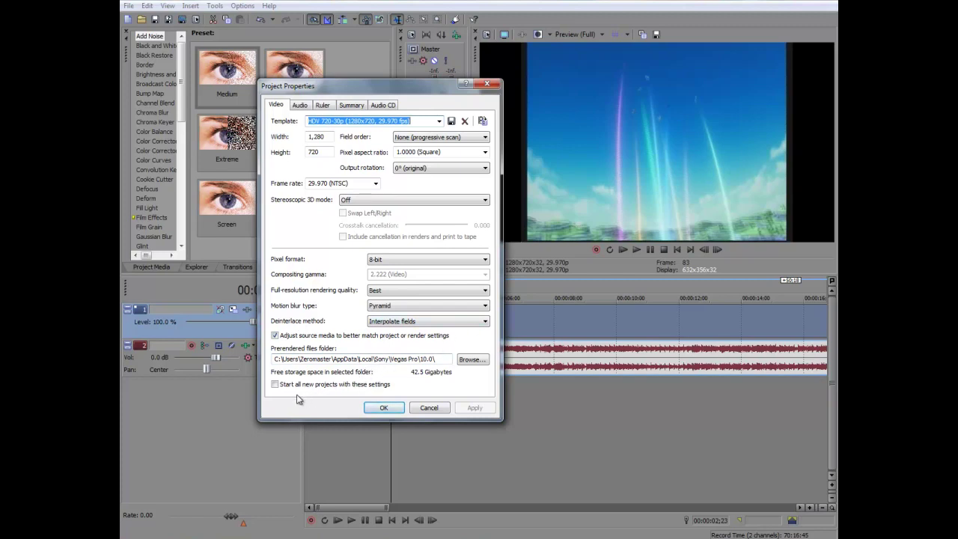
{"action": "left_click", "coordinate": [275, 385]}
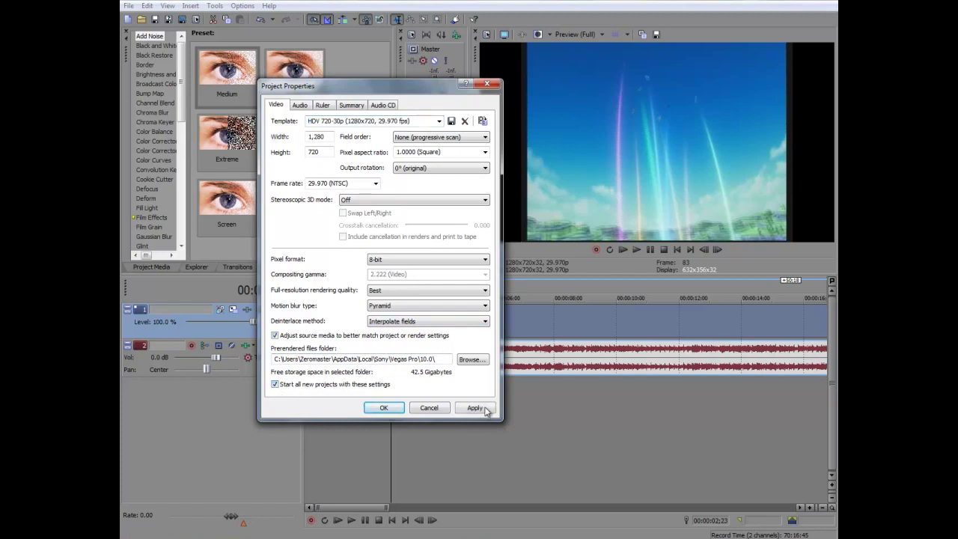
{"action": "left_click", "coordinate": [435, 410]}
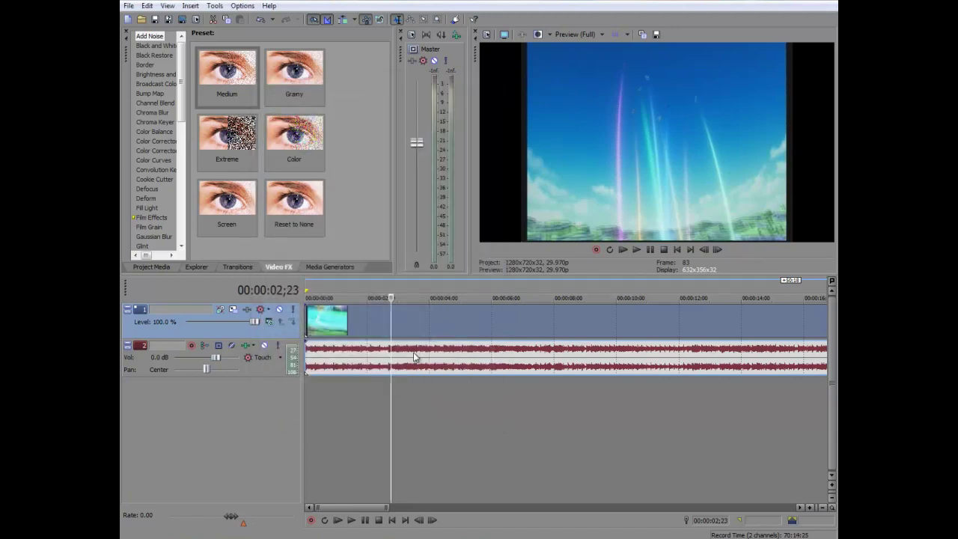
In the video event's properties, turn off Maintain aspect ratio and choose Disable resample
{"action": "right_click", "coordinate": [371, 314]}
{"action": "left_click", "coordinate": [401, 307]}
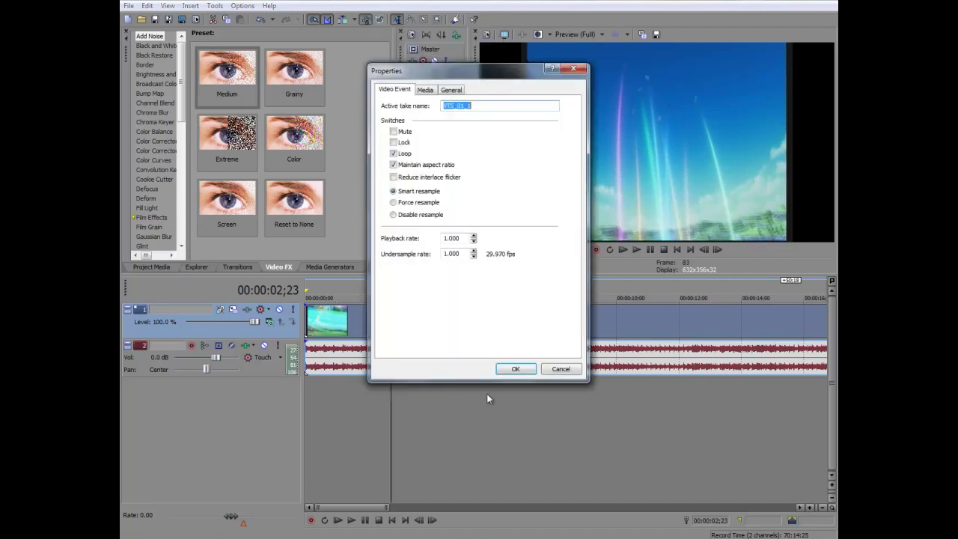
{"action": "left_click", "coordinate": [394, 165]}
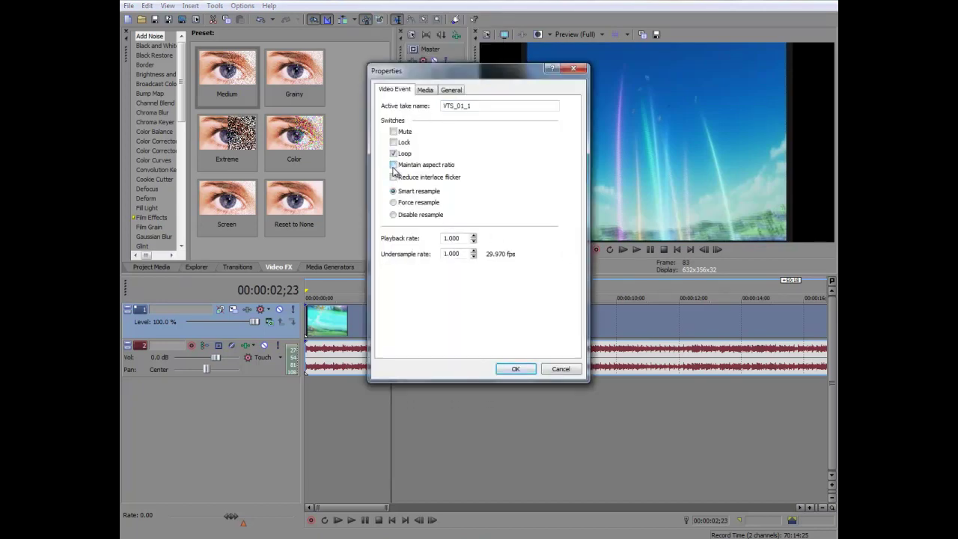
{"action": "left_click", "coordinate": [393, 216]}
Try None (progressive scan) as the clip's media field order and set it back to Upper field first
{"action": "left_click", "coordinate": [425, 90]}
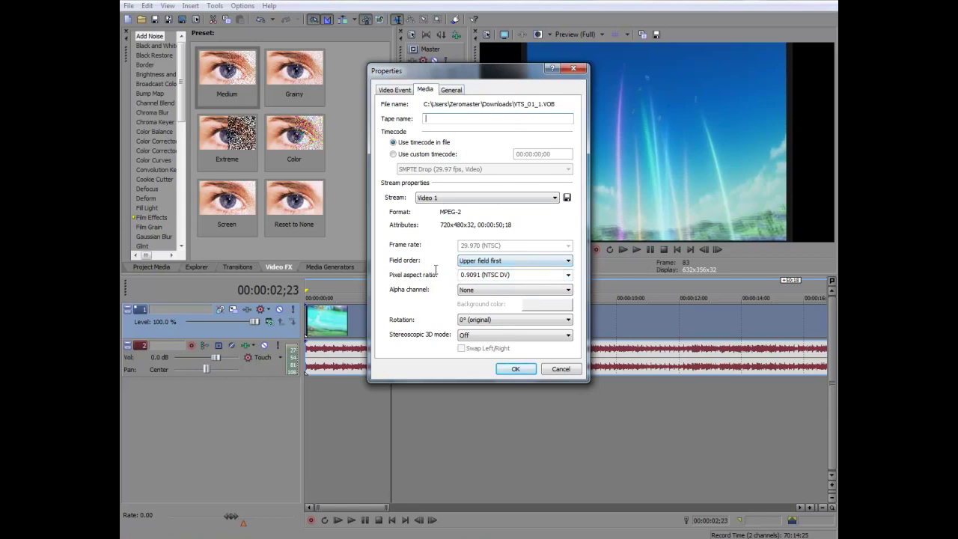
{"action": "left_click", "coordinate": [565, 261]}
{"action": "left_click", "coordinate": [520, 273]}
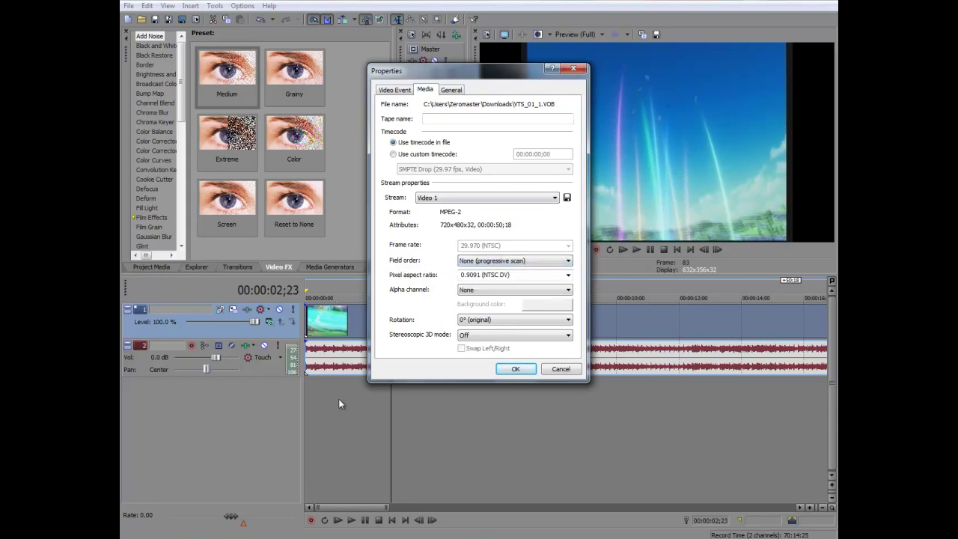
{"action": "left_click", "coordinate": [498, 261]}
{"action": "left_click", "coordinate": [490, 279]}
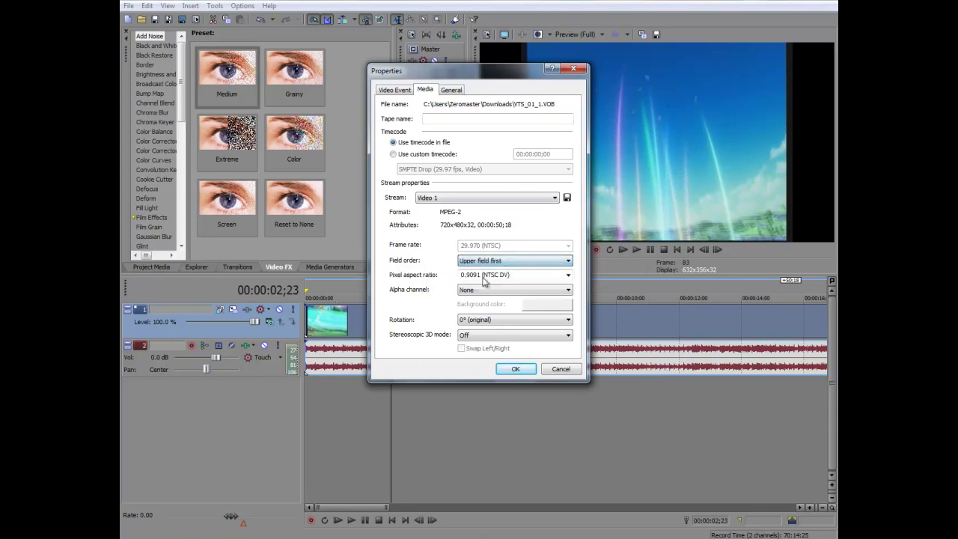
{"action": "left_click", "coordinate": [509, 262]}
{"action": "left_click", "coordinate": [500, 279]}
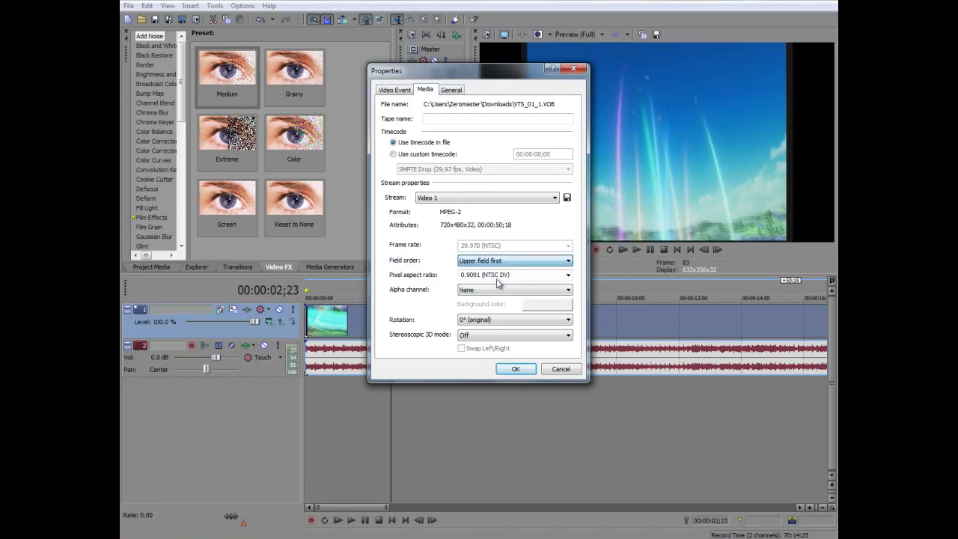
View the clip's general file information and accept the changed event properties
{"action": "left_click", "coordinate": [451, 89]}
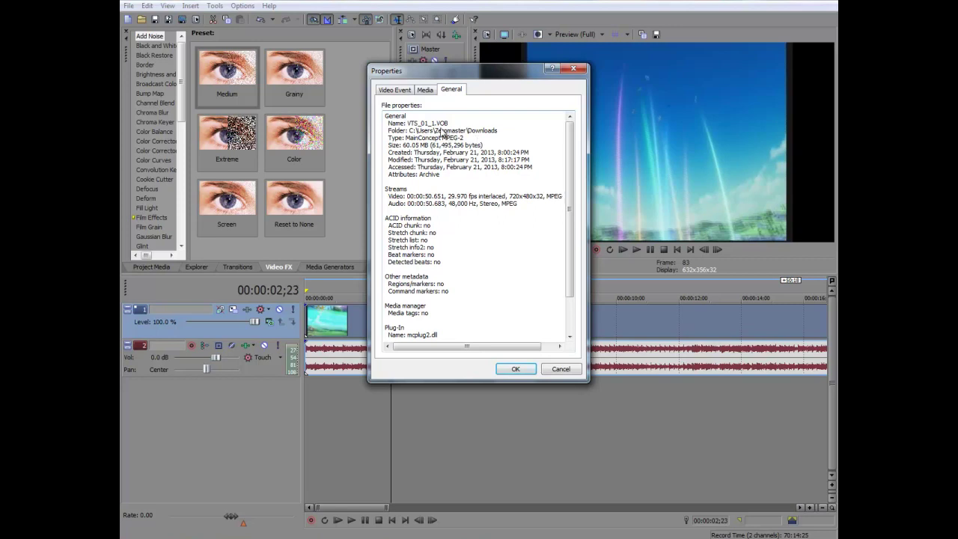
{"action": "left_click", "coordinate": [403, 90]}
{"action": "left_click", "coordinate": [525, 371]}
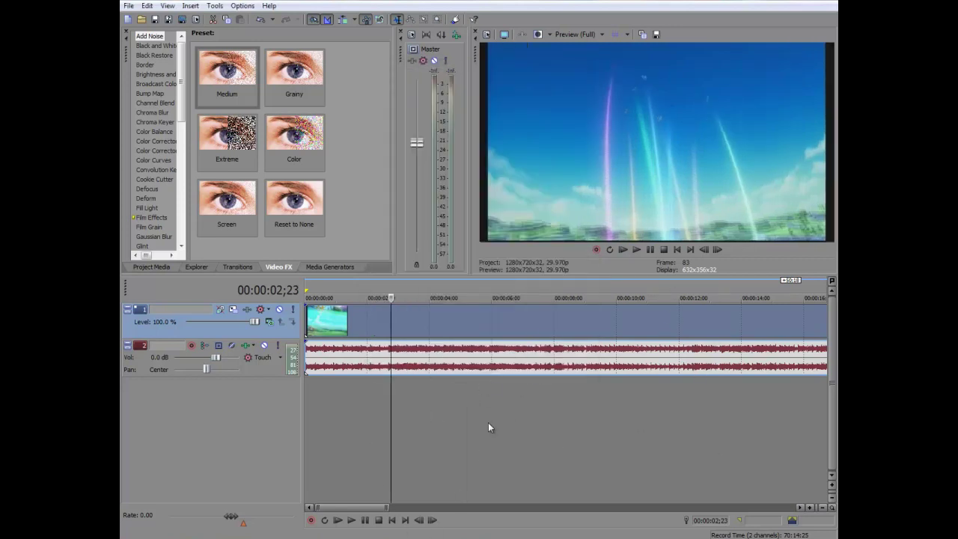
Open Event Pan/Crop for the video clip and narrow the crop frame to a width of about 678, excluding the black side bars
{"action": "scroll", "coordinate": [488, 421], "scroll_direction": "down", "scroll_amount": 6}
{"action": "scroll", "coordinate": [473, 423], "scroll_direction": "up", "scroll_amount": 2}
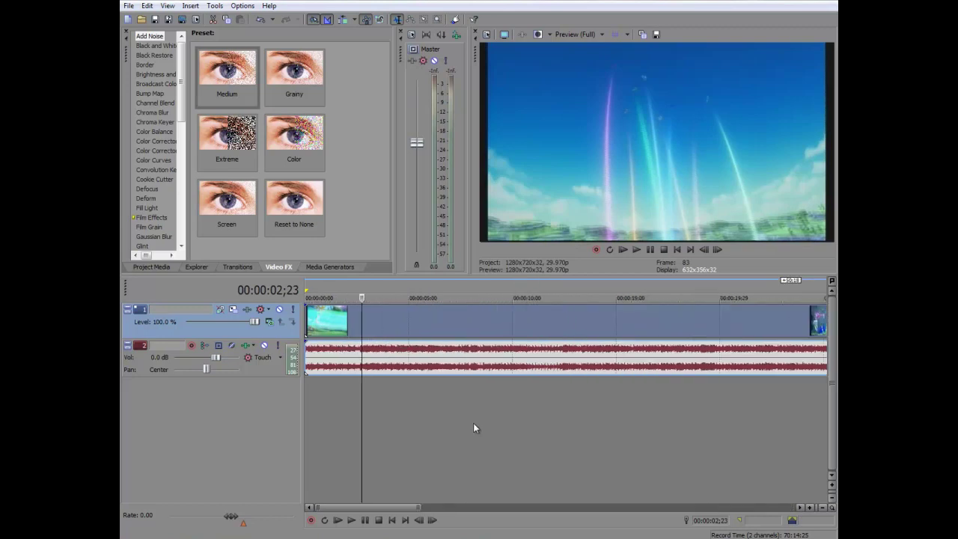
{"action": "scroll", "coordinate": [473, 423], "scroll_direction": "down", "scroll_amount": 3}
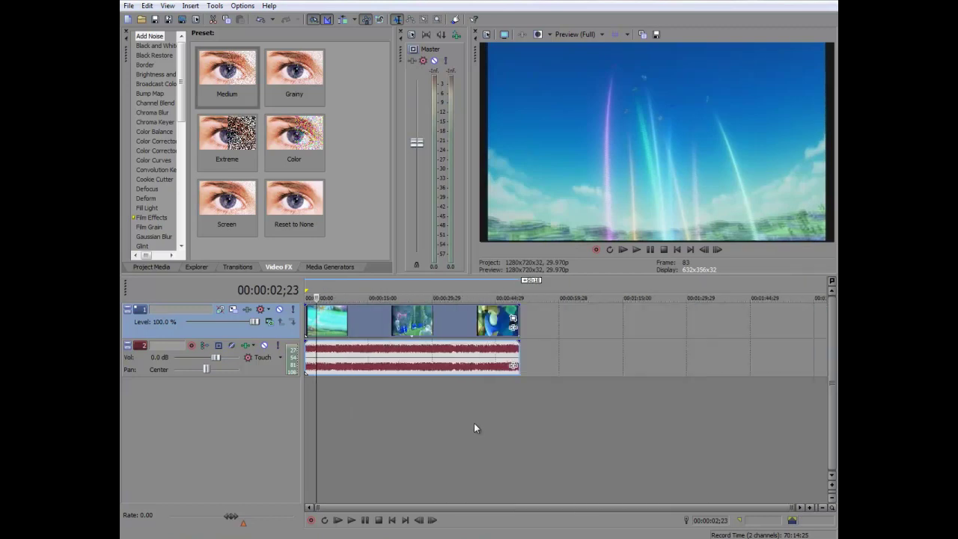
{"action": "left_click", "coordinate": [512, 319]}
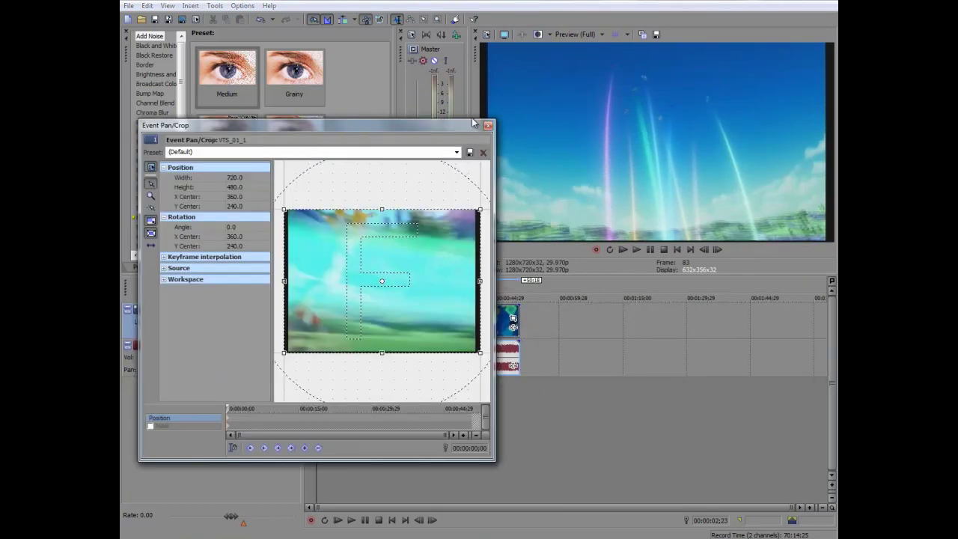
{"action": "left_click_drag", "start_coordinate": [496, 213], "coordinate": [738, 221]}
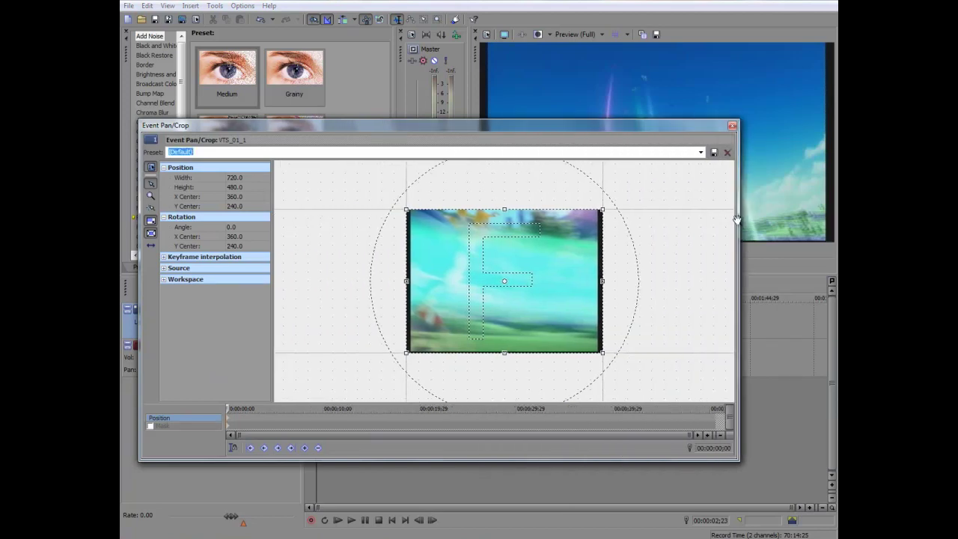
{"action": "scroll", "coordinate": [657, 229], "scroll_direction": "up", "scroll_amount": 2}
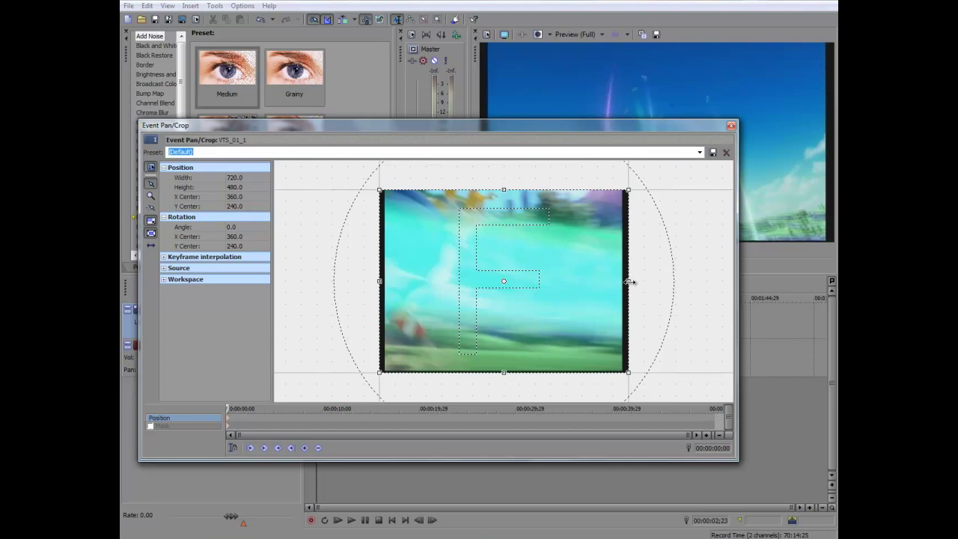
{"action": "left_click_drag", "start_coordinate": [629, 282], "coordinate": [621, 281]}
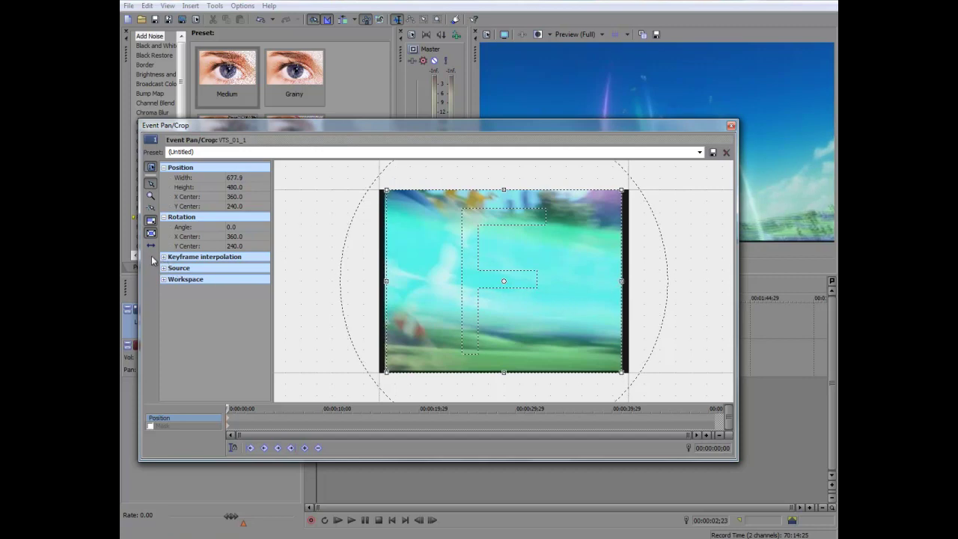
Shift the crop frame to a Y center of 238.5, reduce its height to about 471, and close Event Pan/Crop
{"action": "key", "text": "Up"}
{"action": "key", "text": "Up"}
{"action": "key", "text": "Down"}
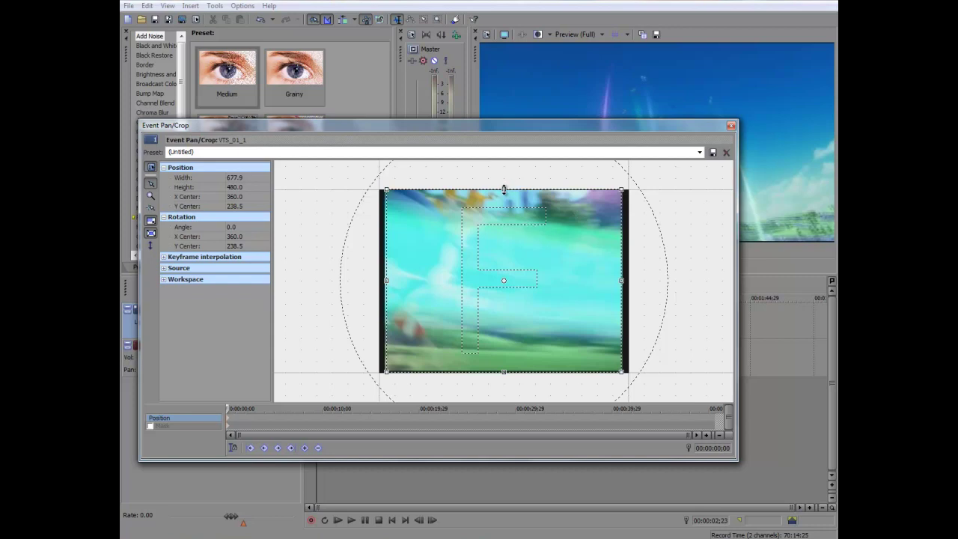
{"action": "left_click_drag", "start_coordinate": [503, 189], "coordinate": [505, 192]}
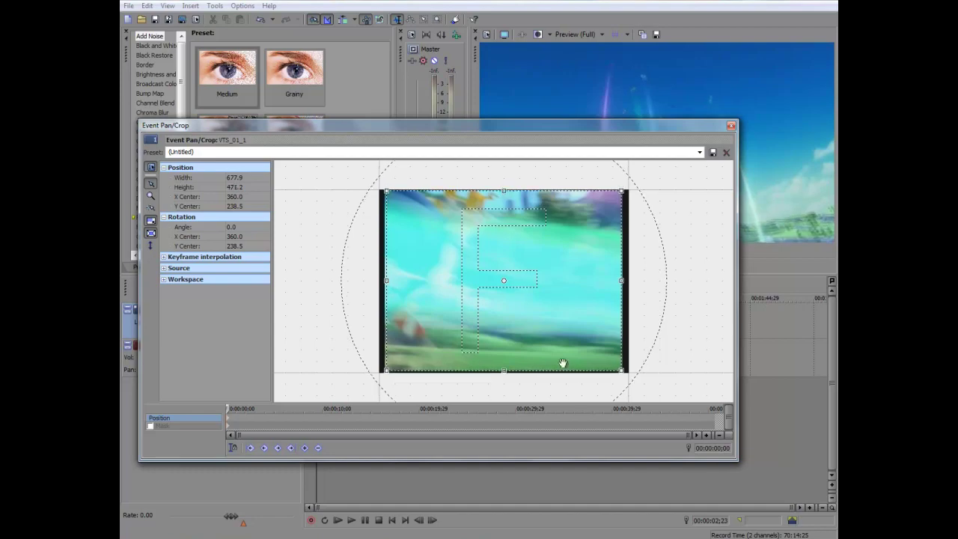
{"action": "left_click", "coordinate": [731, 125]}
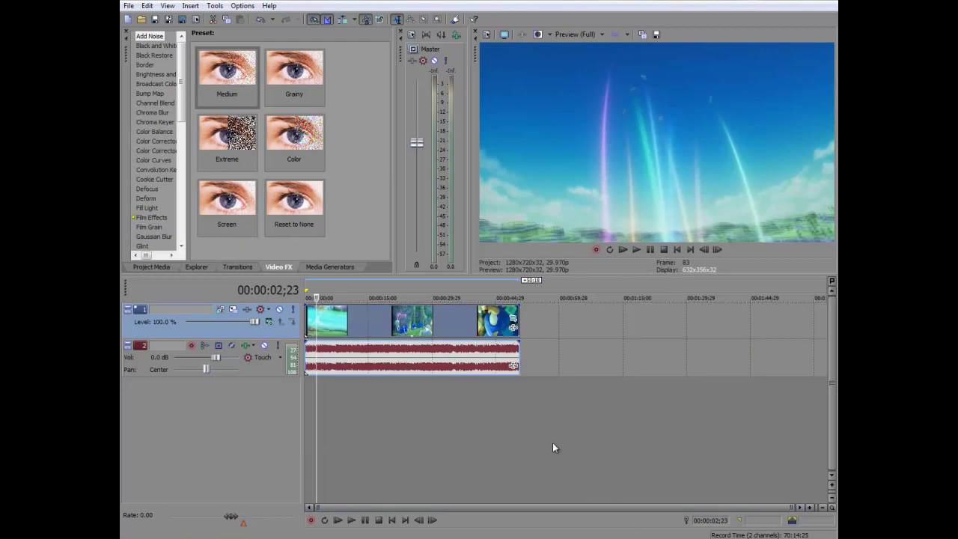
Preview the cropped video clip at several points near its end and around its middle
{"action": "left_click", "coordinate": [496, 314]}
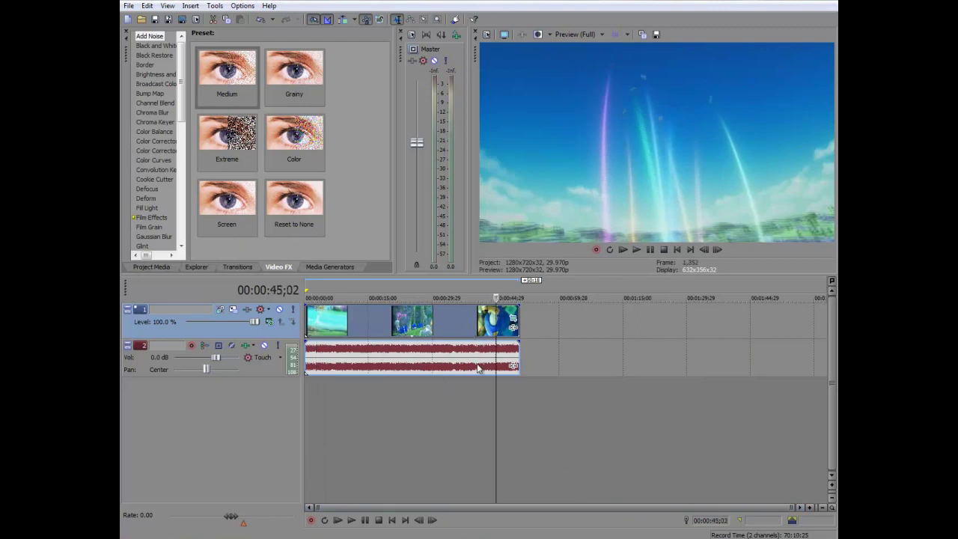
{"action": "left_click", "coordinate": [486, 338]}
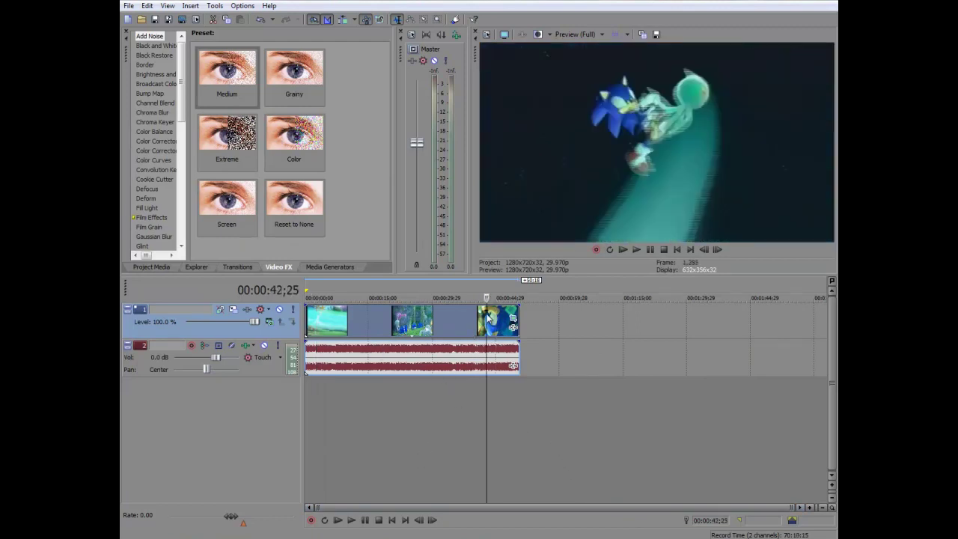
{"action": "left_click", "coordinate": [417, 319]}
{"action": "left_click", "coordinate": [408, 320]}
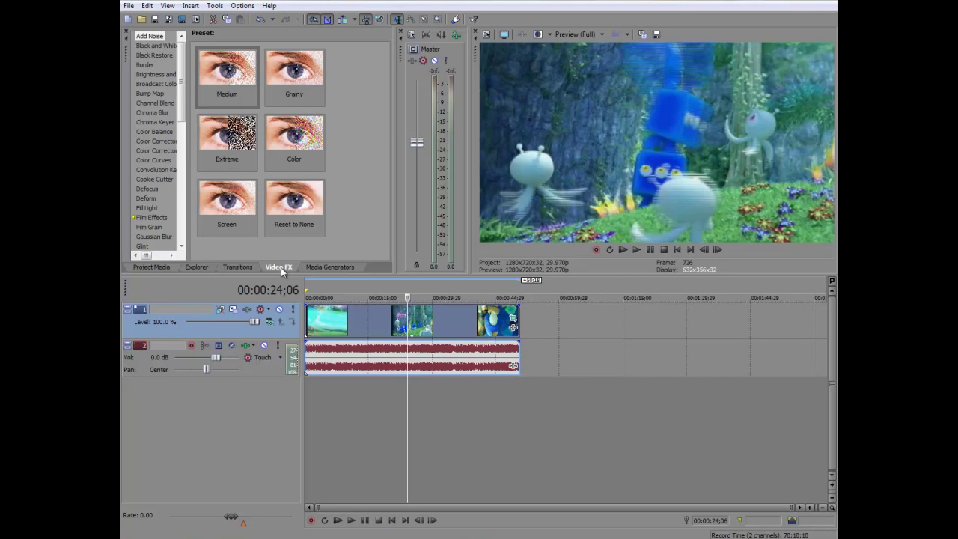
Apply the Color Corrector's Studio RGB to Computer RGB preset to the video clip and close the event effects window
{"action": "left_click", "coordinate": [155, 141]}
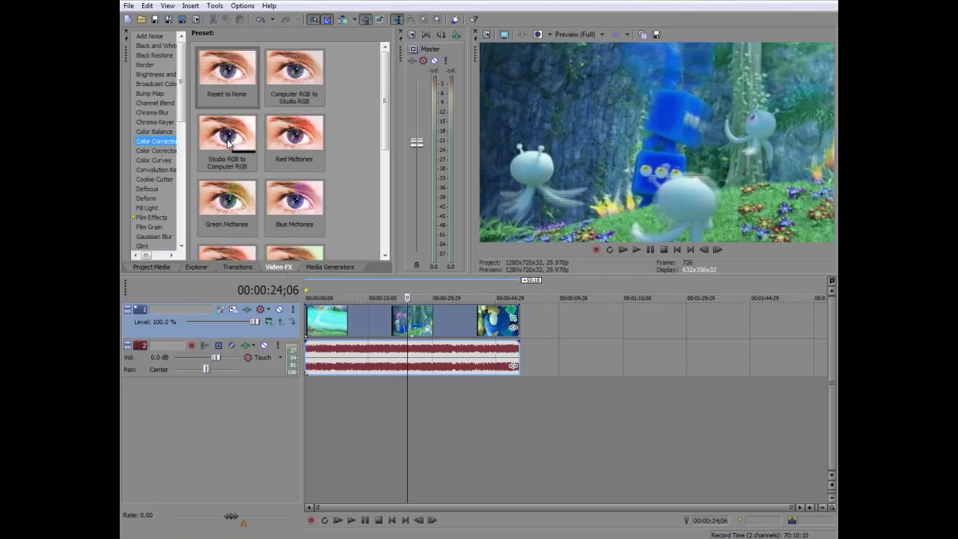
{"action": "left_click_drag", "start_coordinate": [228, 144], "coordinate": [424, 322]}
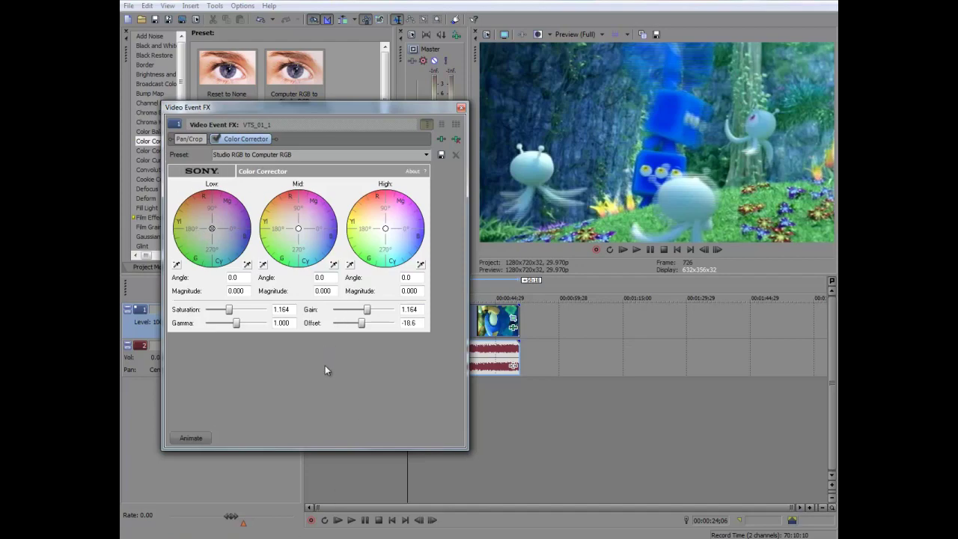
{"action": "mouse_move", "coordinate": [299, 229]}
{"action": "left_mouse_down"}
{"action": "mouse_move", "coordinate": [307, 190]}
{"action": "mouse_move", "coordinate": [317, 188]}
{"action": "mouse_move", "coordinate": [305, 229]}
{"action": "mouse_move", "coordinate": [297, 228]}
{"action": "left_mouse_up"}
{"action": "left_click", "coordinate": [461, 107]}
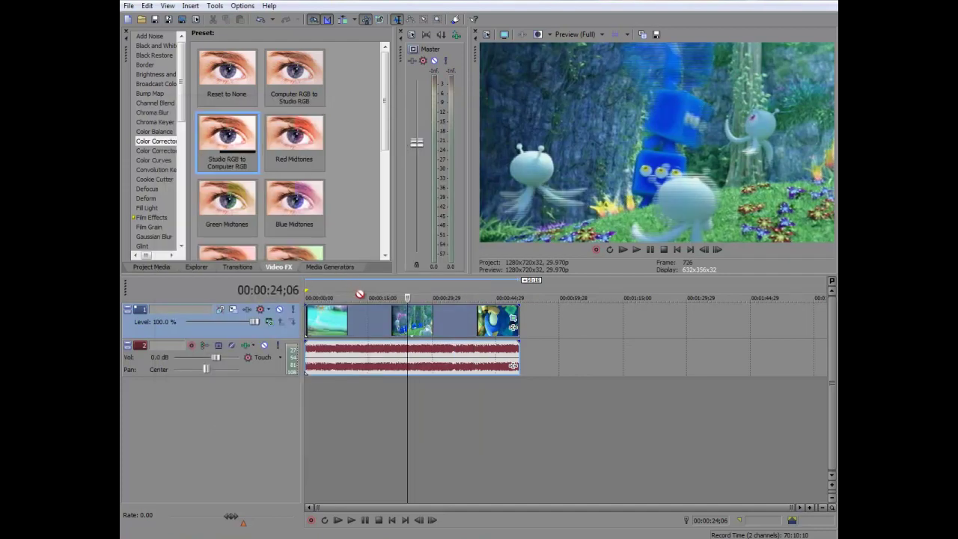
{"action": "left_click_drag", "start_coordinate": [385, 320], "coordinate": [384, 321]}
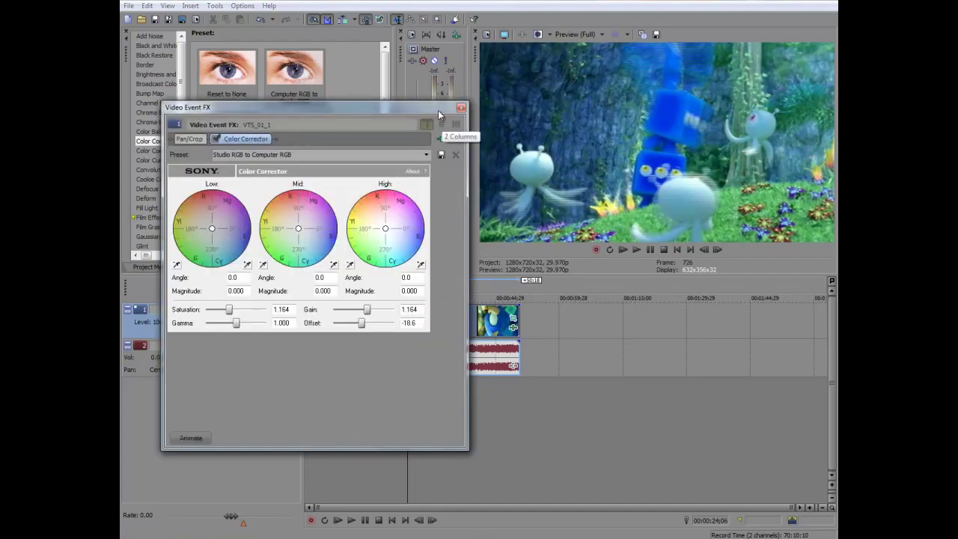
{"action": "left_click", "coordinate": [461, 107]}
Examine the color-corrected clip at its beginning and around its middle, finishing with a frame-by-frame look near 26 seconds
{"action": "left_click", "coordinate": [379, 320]}
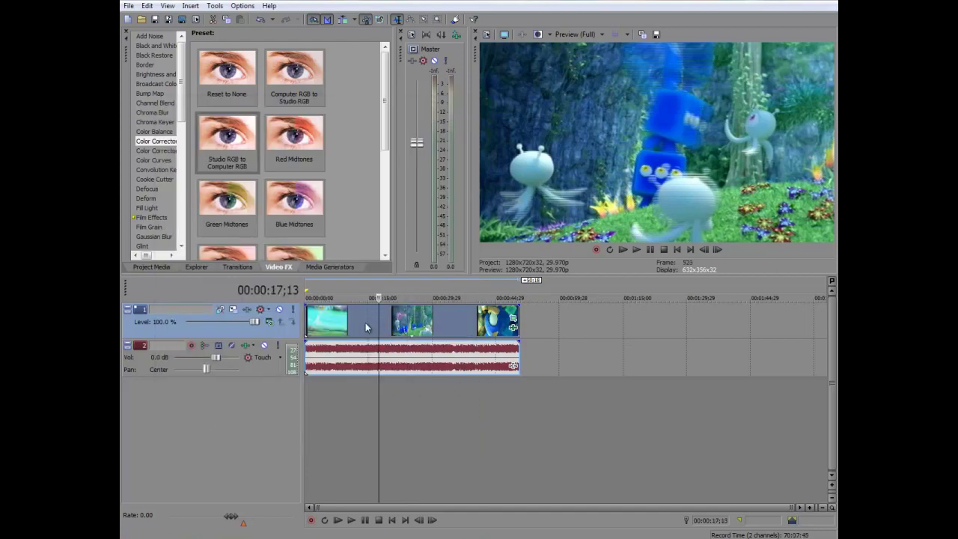
{"action": "left_click", "coordinate": [343, 320]}
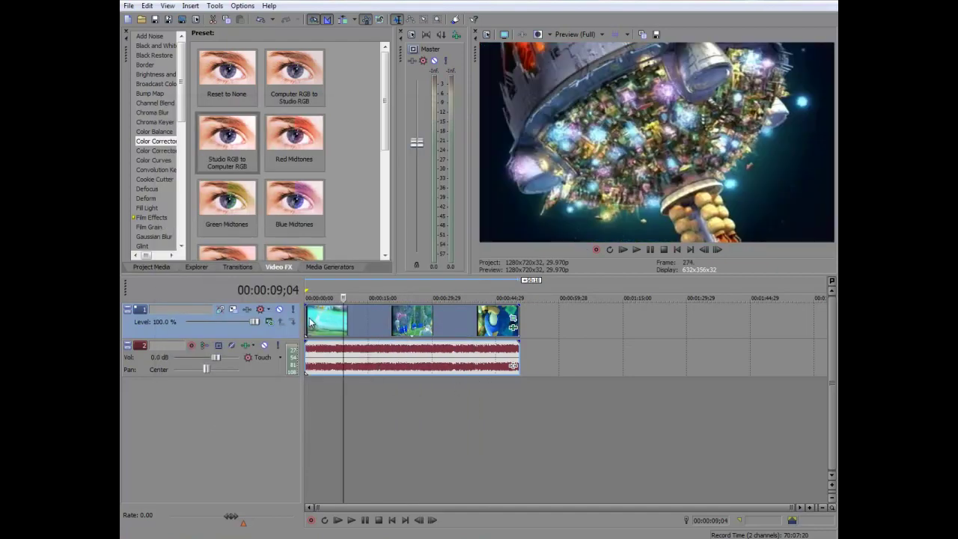
{"action": "left_click", "coordinate": [310, 321]}
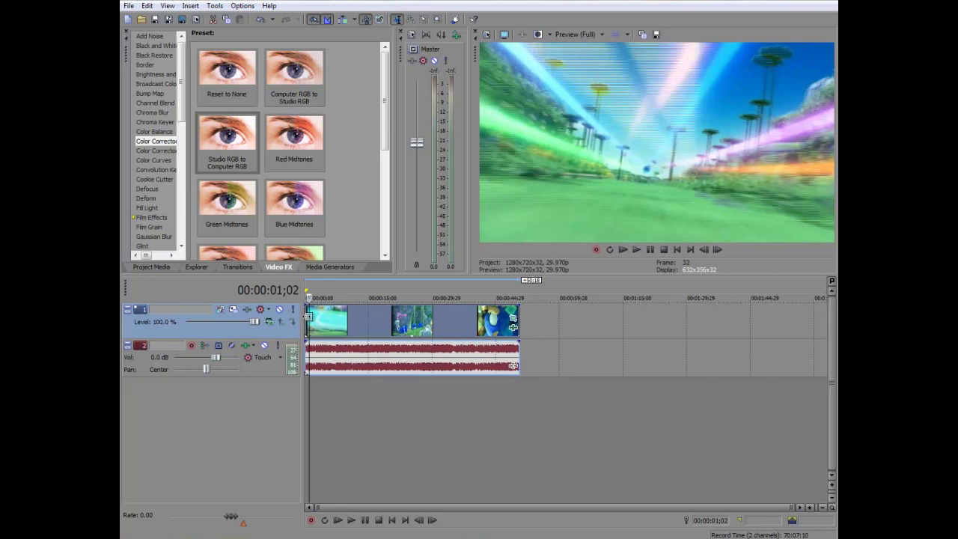
{"action": "left_click", "coordinate": [305, 322]}
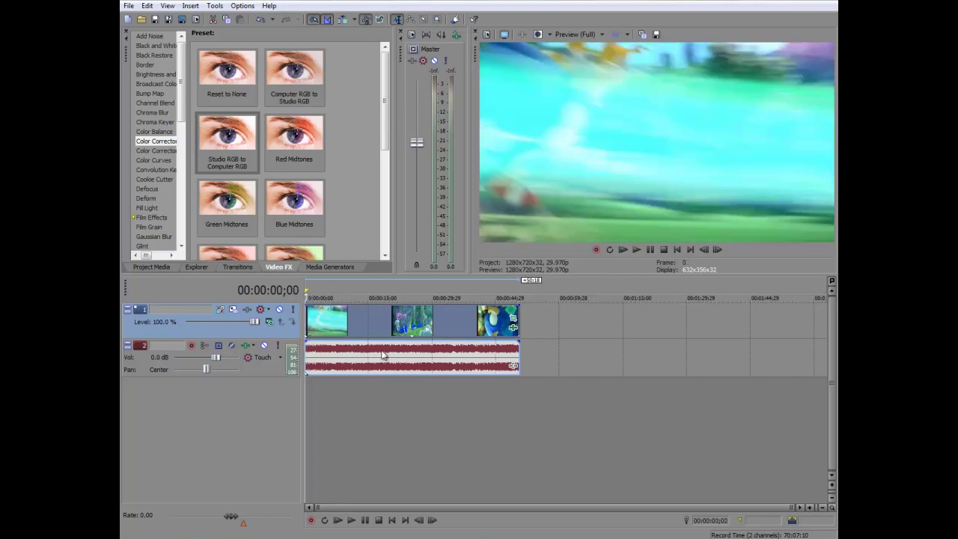
{"action": "left_click", "coordinate": [416, 328]}
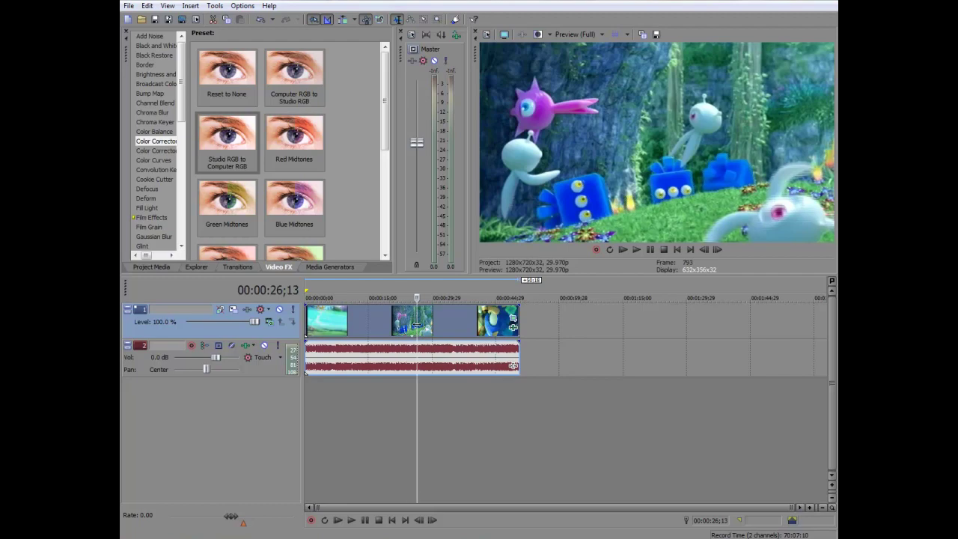
{"action": "left_click", "coordinate": [413, 327]}
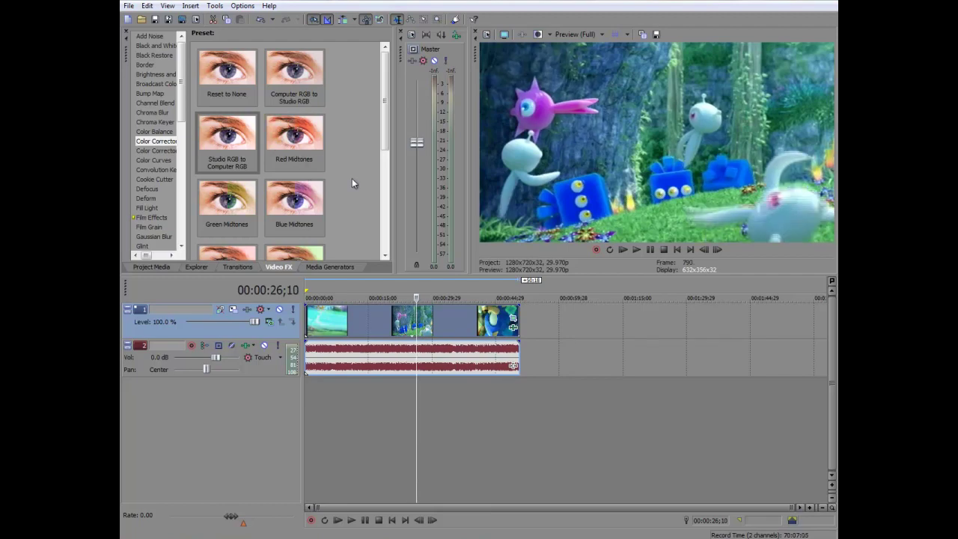
{"action": "key", "text": "Left"}
{"action": "key", "text": "Left"}
{"action": "key", "text": "Left"}
Start a render as MainConcept AVC/AAC (*.mp4) with the Default Template and open its custom settings
{"action": "left_click", "coordinate": [129, 5]}
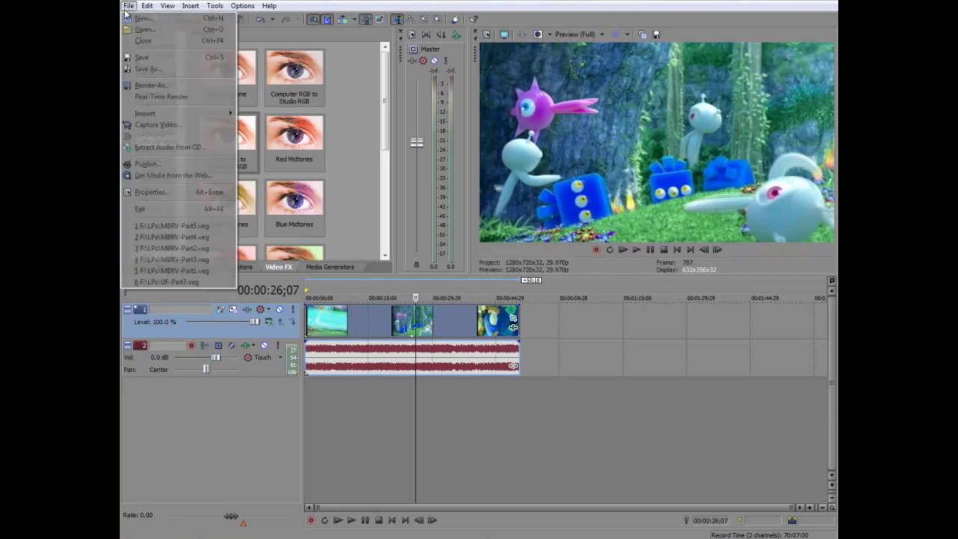
{"action": "left_click", "coordinate": [146, 86]}
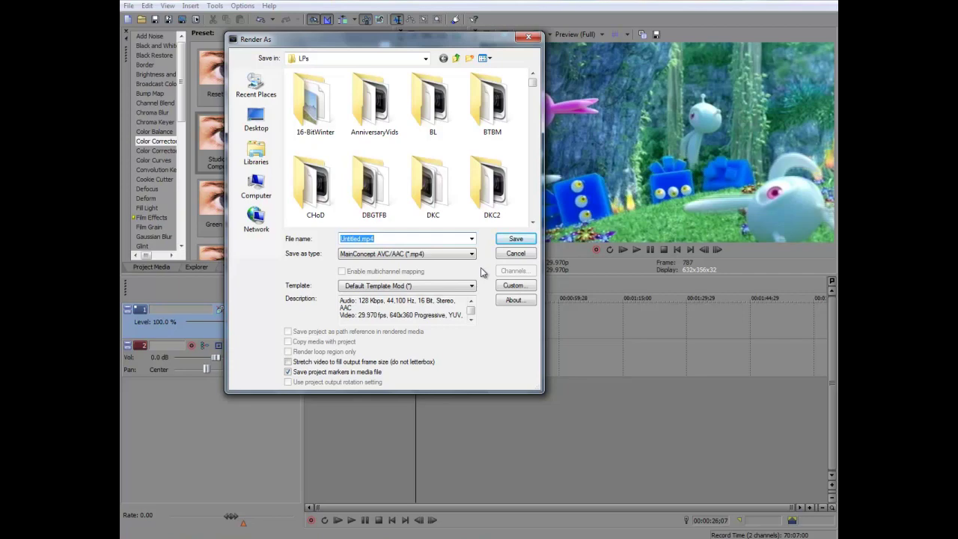
{"action": "left_click", "coordinate": [454, 288]}
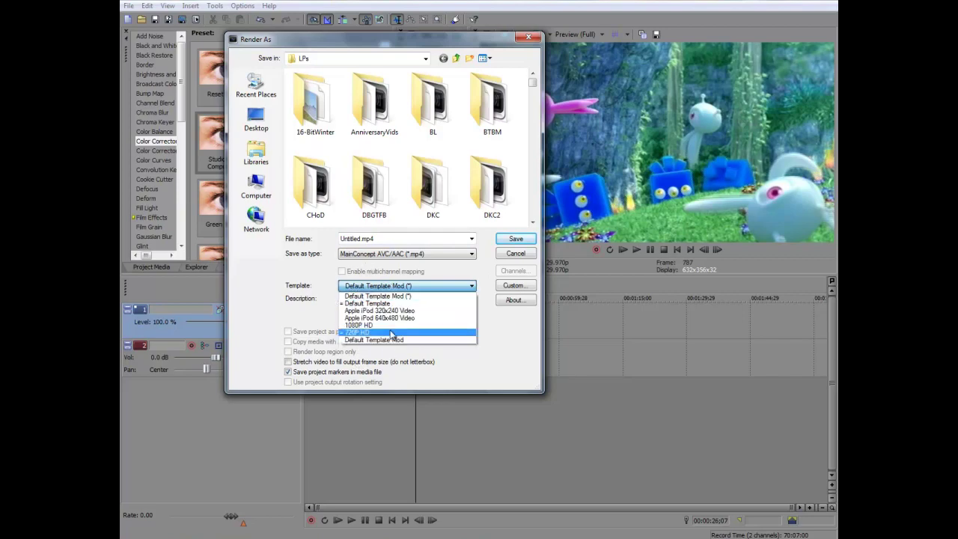
{"action": "left_click", "coordinate": [381, 342]}
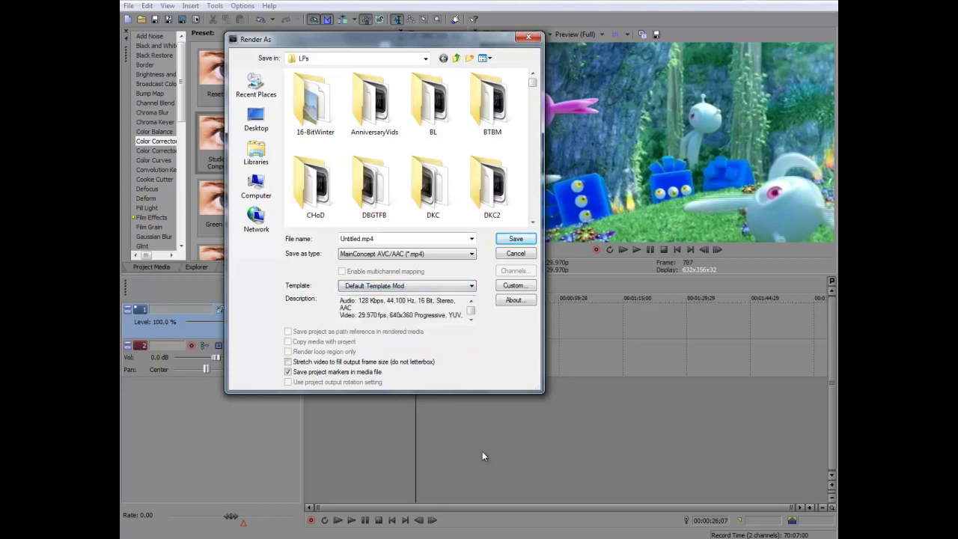
{"action": "left_click", "coordinate": [454, 291]}
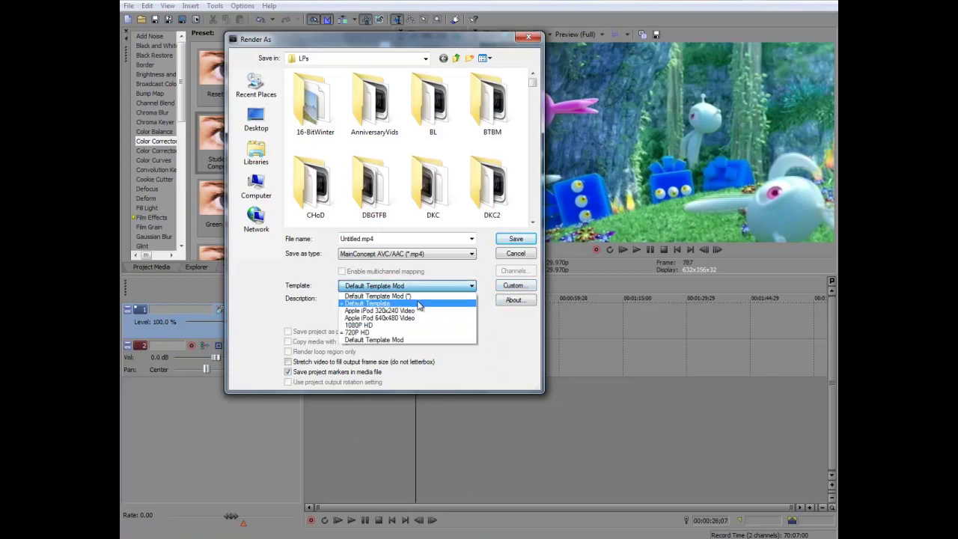
{"action": "left_click", "coordinate": [431, 320]}
{"action": "left_click", "coordinate": [513, 285]}
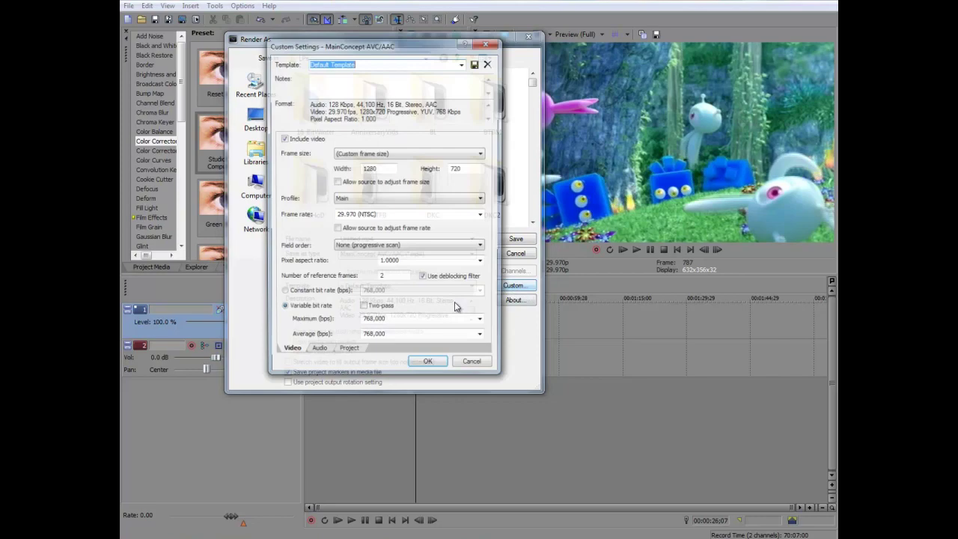
Set the render's custom frame size to 854 wide by 480 high
{"action": "double_click", "coordinate": [371, 168]}
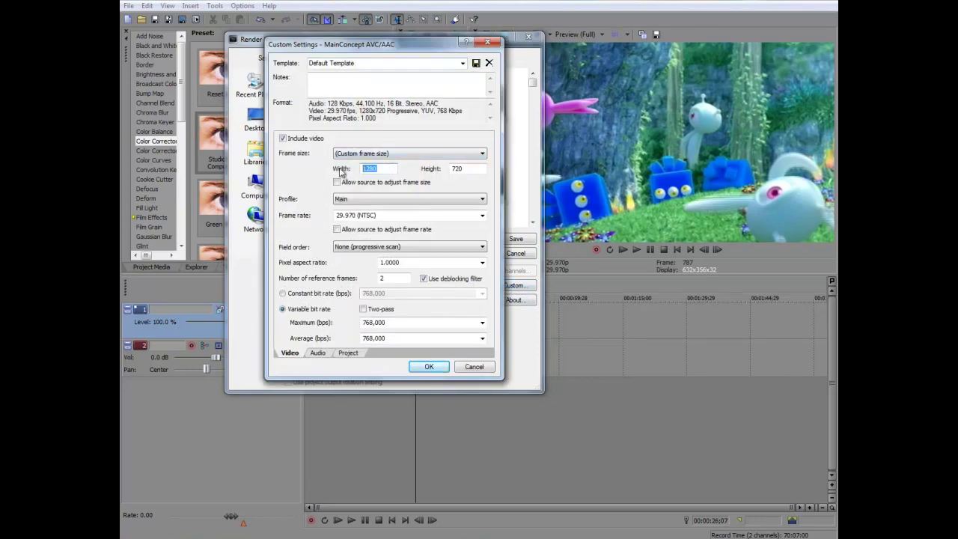
{"action": "type", "text": "854"}
{"action": "key", "text": "Tab"}
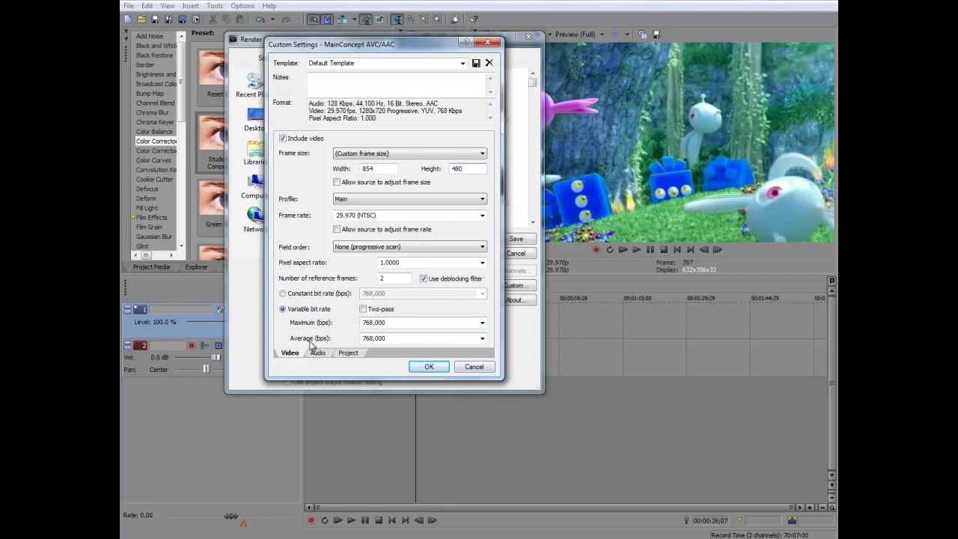
Set the variable bit rate to a maximum of 10,000,000 bps and an average of 4,000,000 bps
{"action": "left_click", "coordinate": [483, 323]}
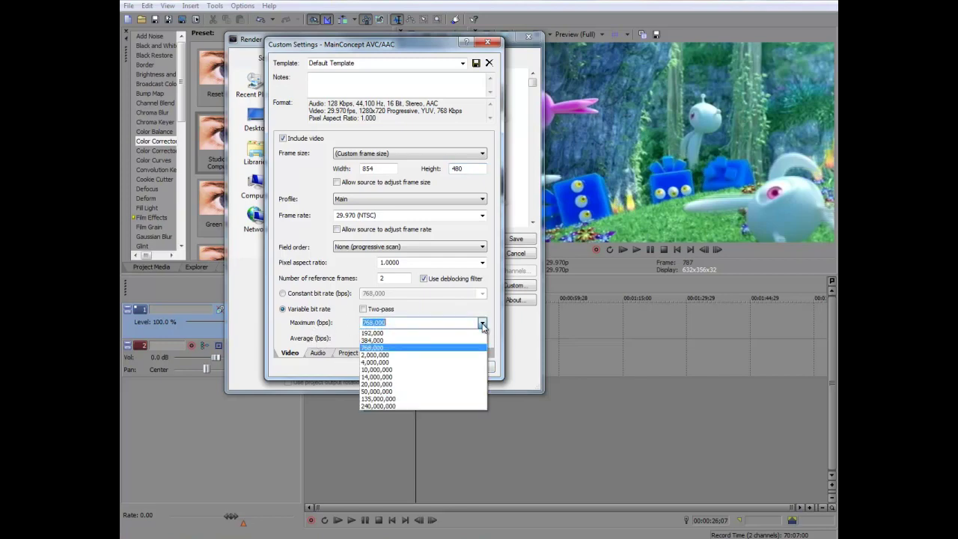
{"action": "left_click", "coordinate": [391, 372]}
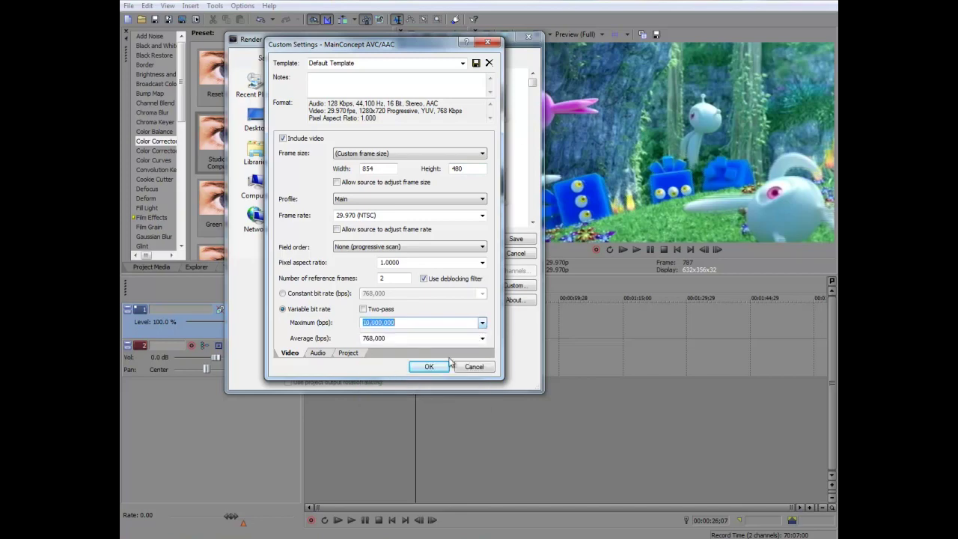
{"action": "left_click", "coordinate": [482, 338]}
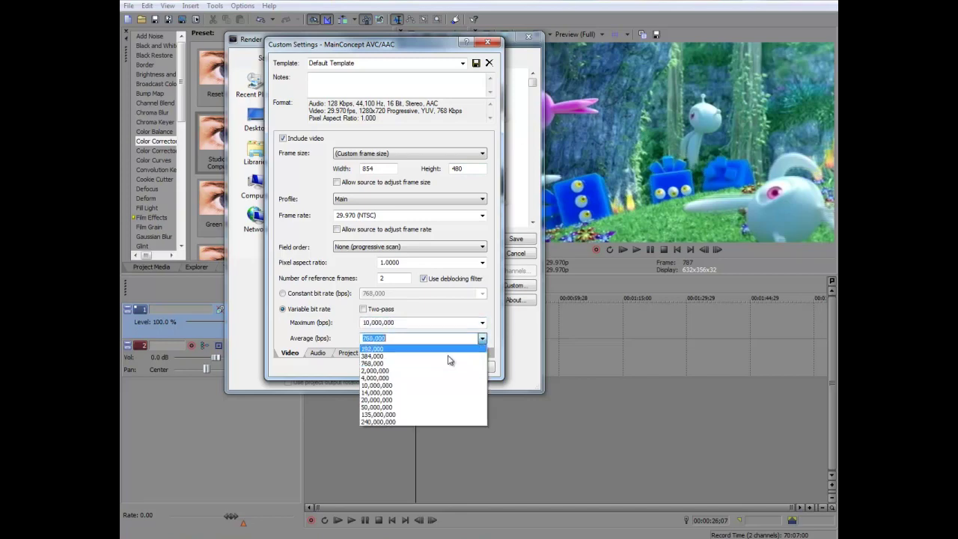
{"action": "left_click", "coordinate": [411, 377]}
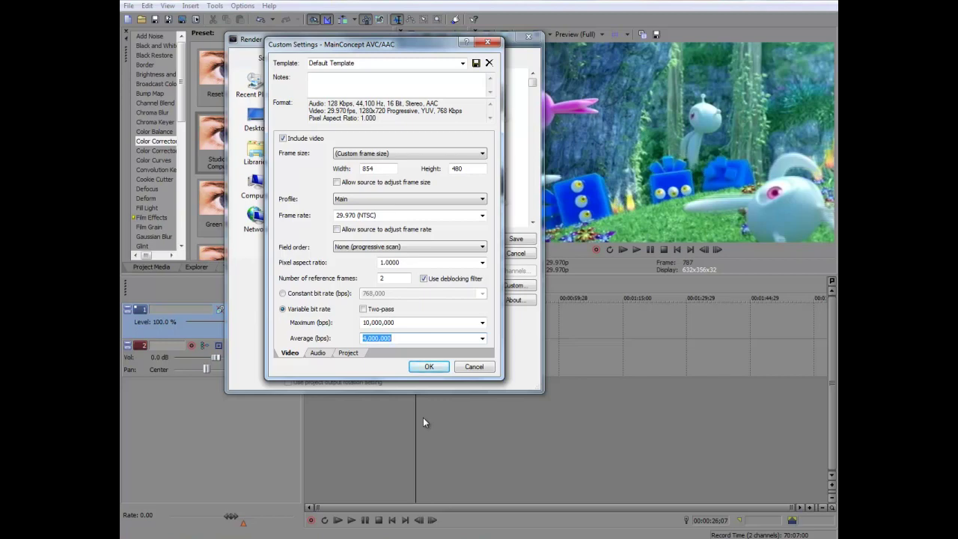
Check the audio render settings, set the video rendering quality to Best, and accept the custom settings
{"action": "left_click", "coordinate": [318, 353]}
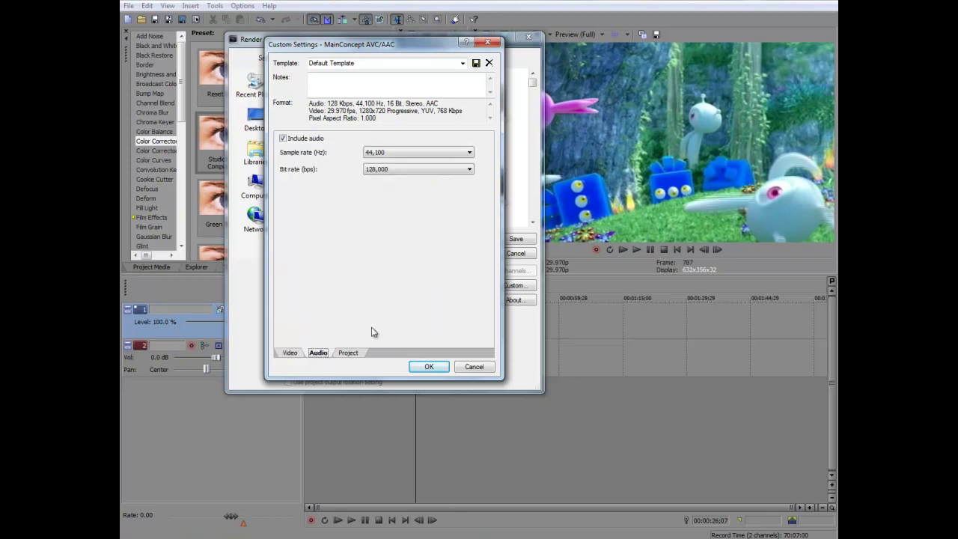
{"action": "left_click", "coordinate": [347, 353]}
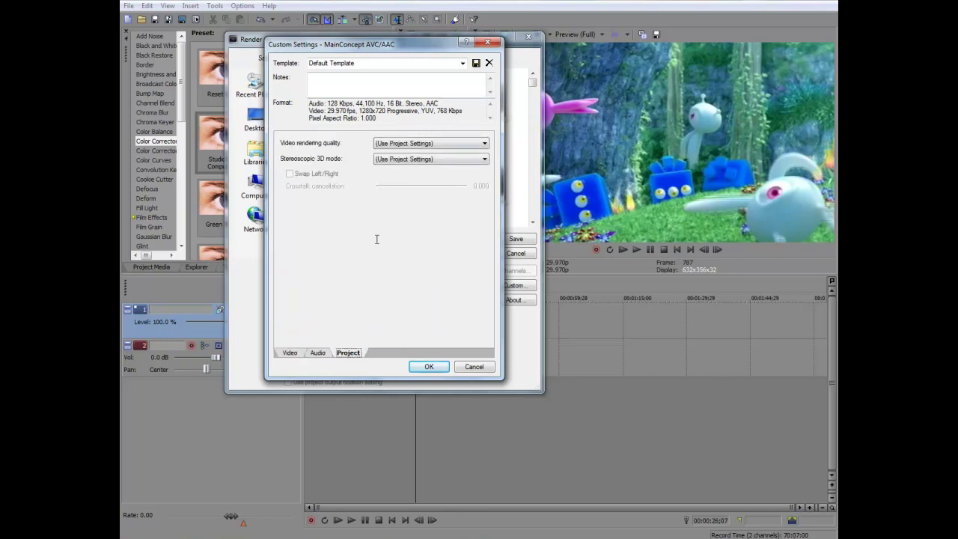
{"action": "left_click", "coordinate": [484, 143]}
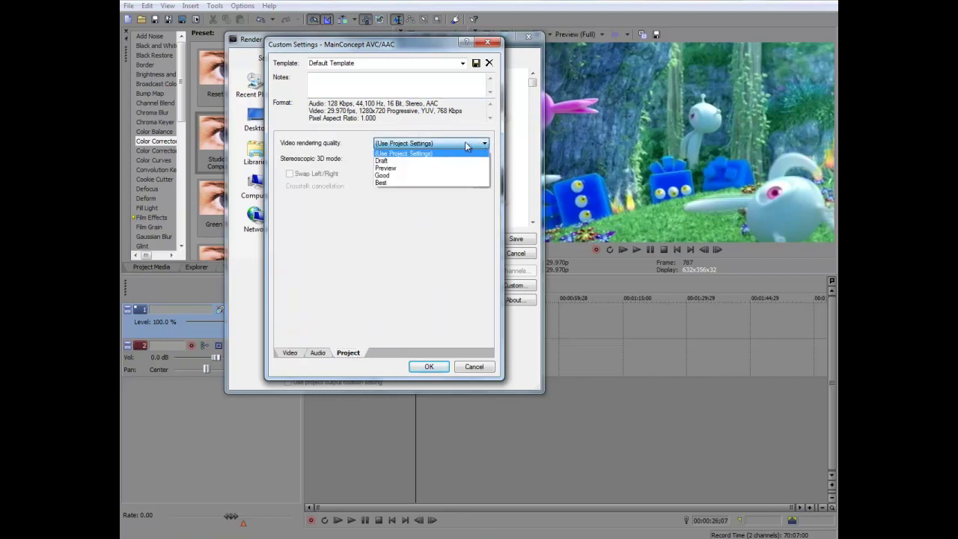
{"action": "left_click", "coordinate": [407, 183]}
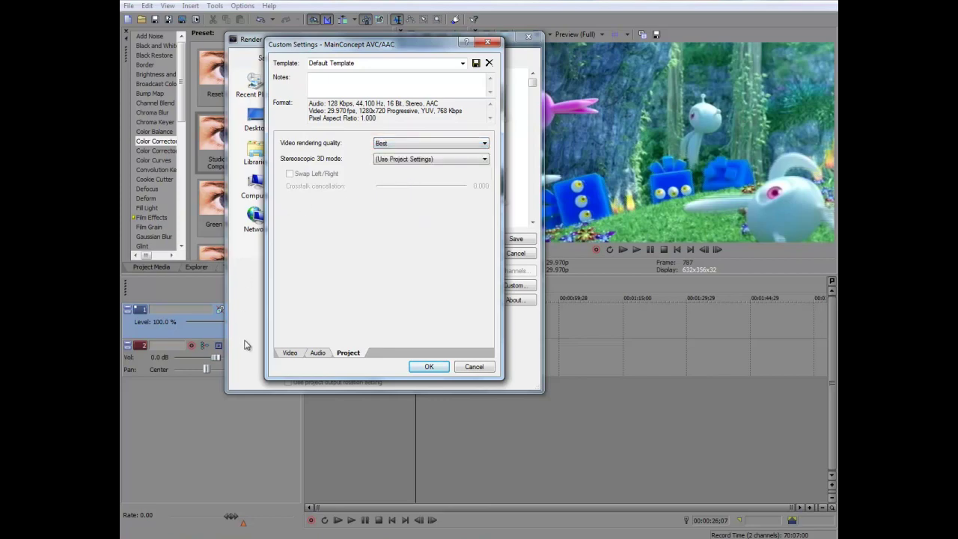
{"action": "left_click", "coordinate": [441, 369]}
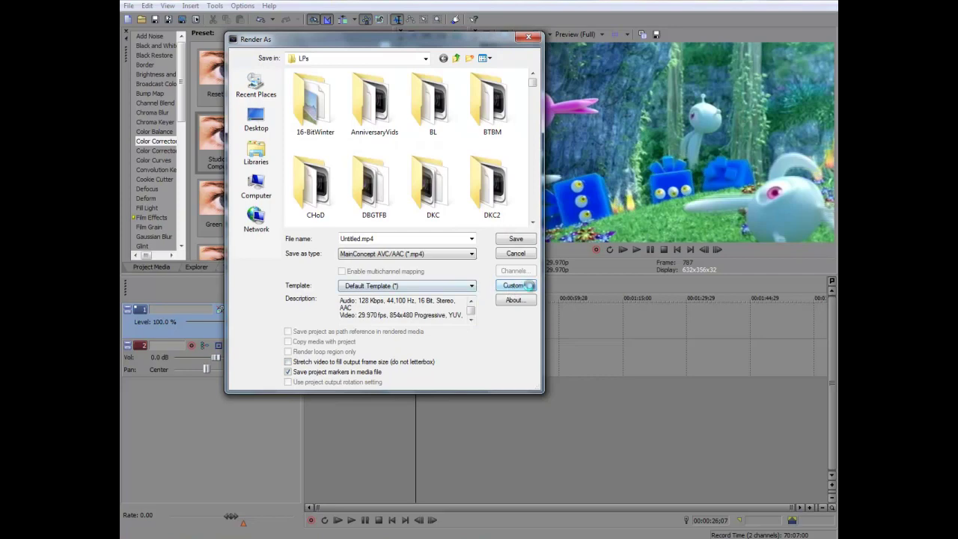
Save the custom render settings as a template named SD VIDJA GAEMZ and leave Render As without rendering
{"action": "left_click", "coordinate": [515, 285]}
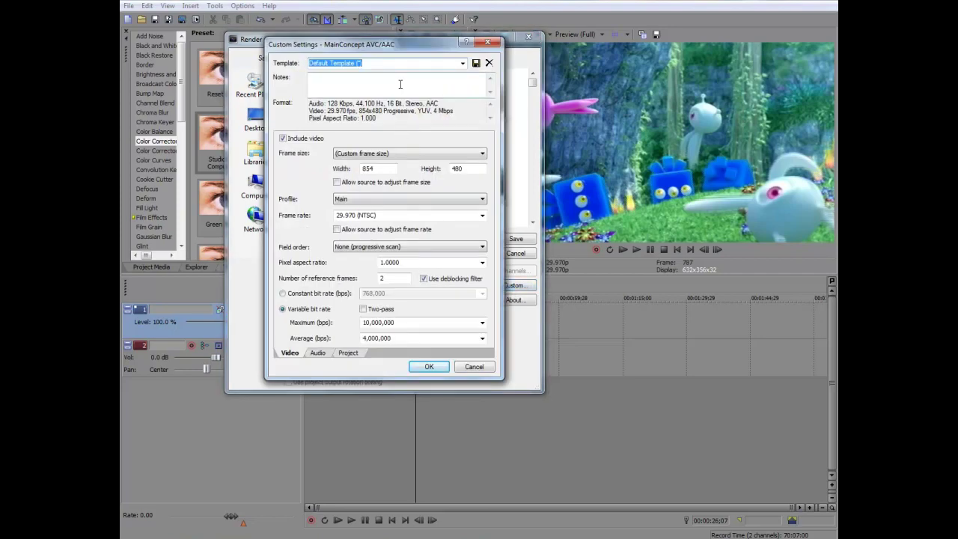
{"action": "type", "text": "SD VIDJA GAEMZ"}
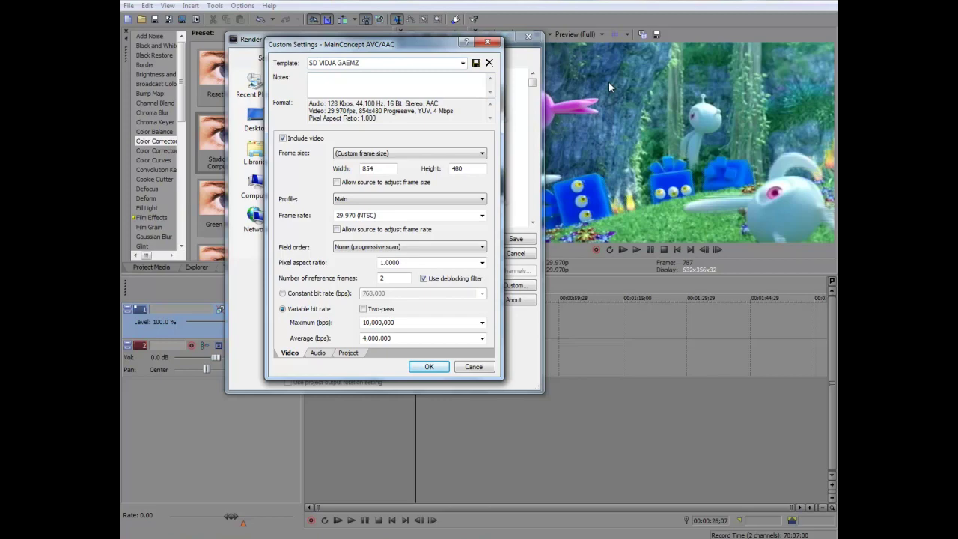
{"action": "left_click", "coordinate": [476, 63]}
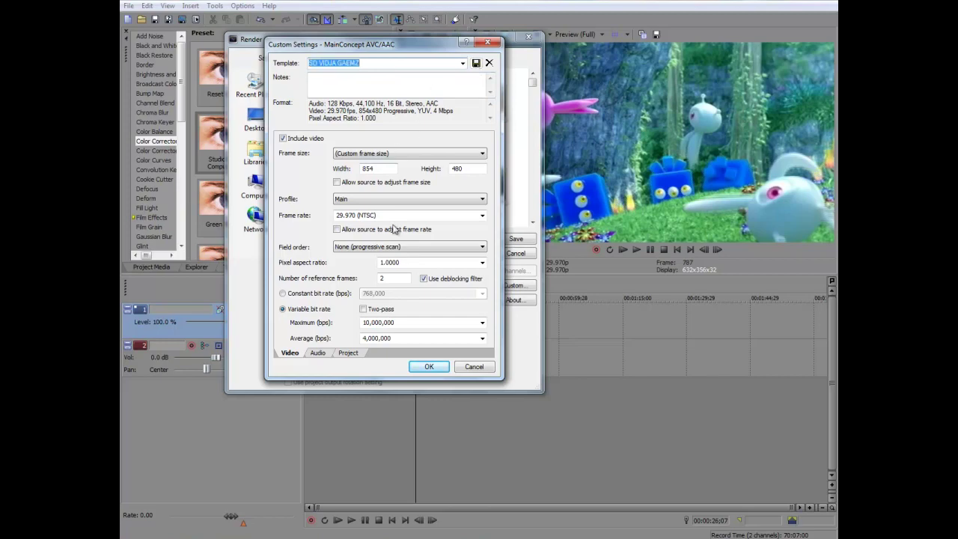
{"action": "left_click", "coordinate": [437, 366]}
{"action": "left_click", "coordinate": [518, 255]}
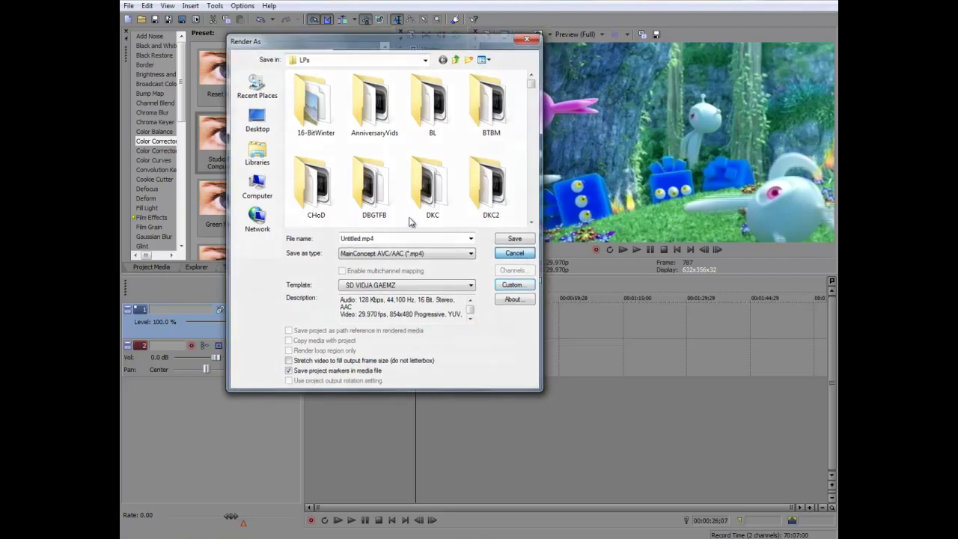
Reopen Render As and select the saved SD VIDJA GAEMZ template for the MainConcept AVC/AAC format
{"action": "left_click", "coordinate": [129, 5]}
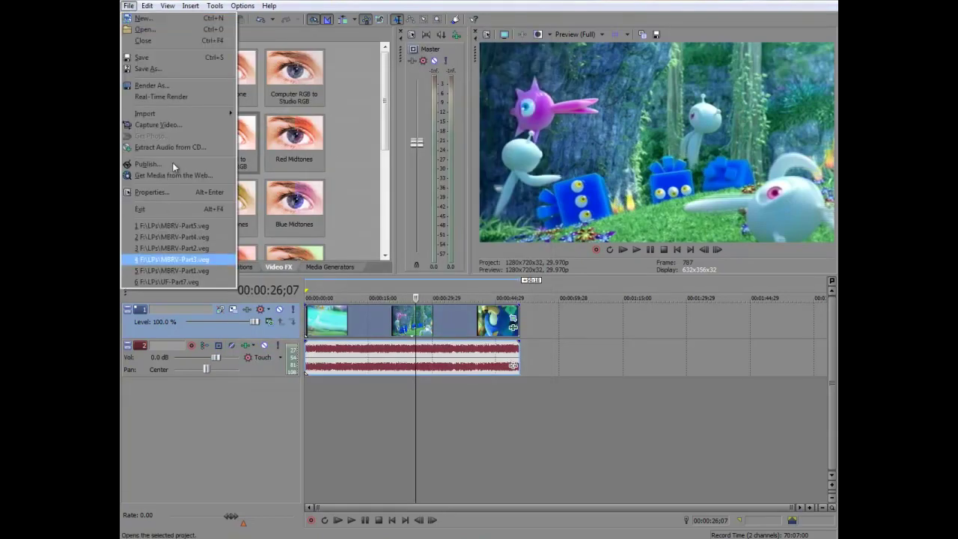
{"action": "left_click", "coordinate": [169, 88]}
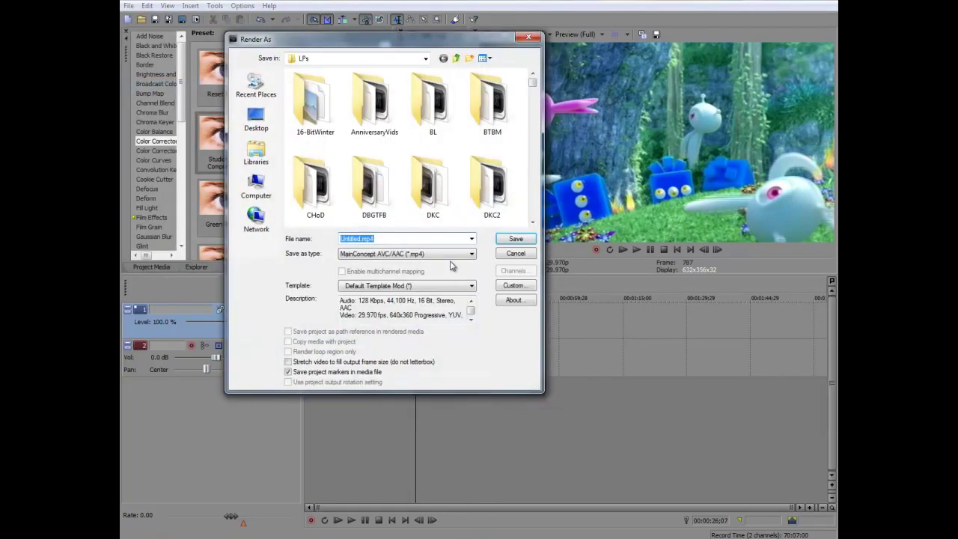
{"action": "left_click", "coordinate": [470, 288]}
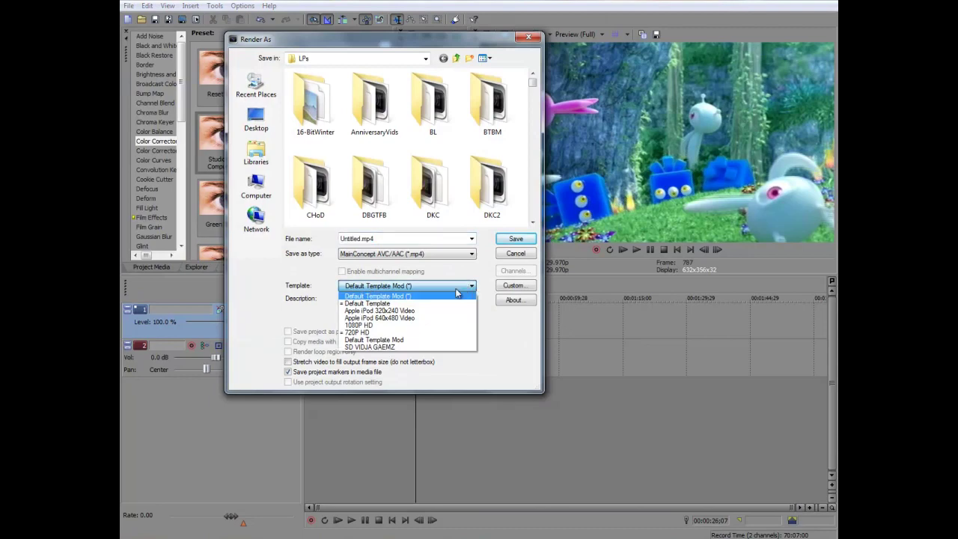
{"action": "left_click", "coordinate": [406, 349]}
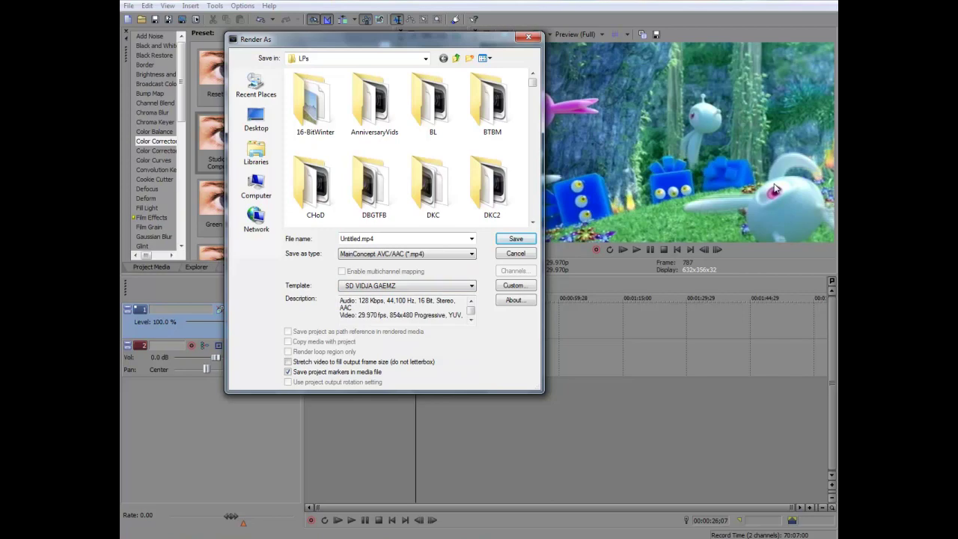
Switch the render format to Sony AVC, browse its templates, and choose Internet 640x480-30p
{"action": "left_click", "coordinate": [471, 253]}
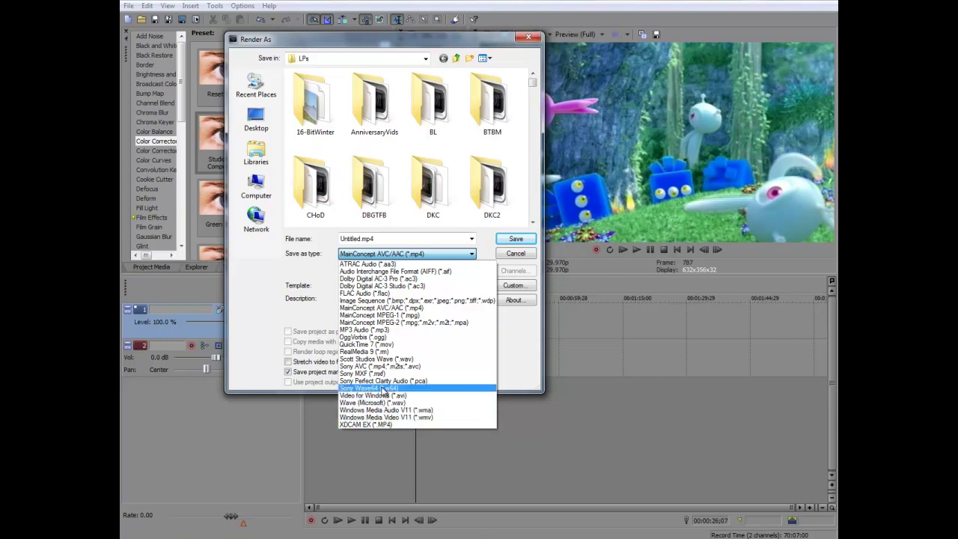
{"action": "left_click", "coordinate": [390, 366]}
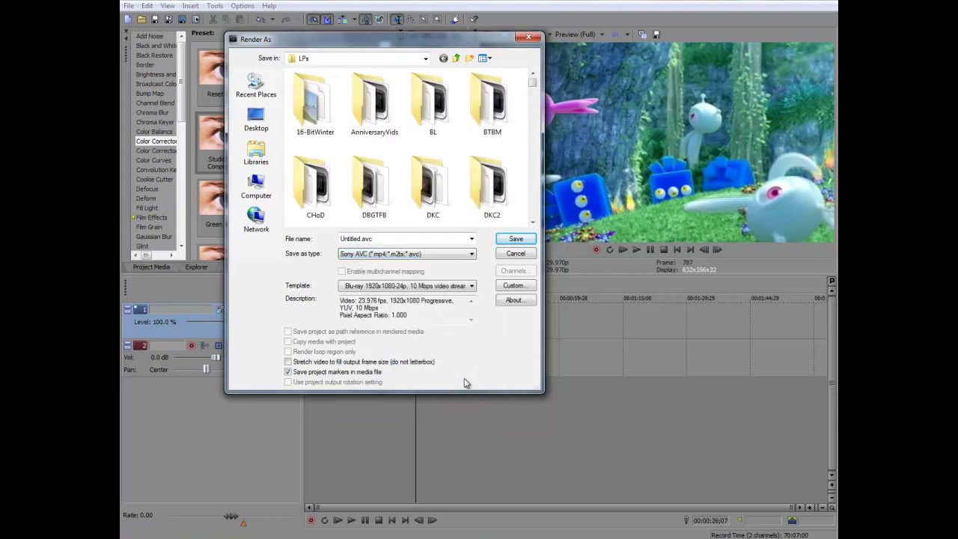
{"action": "left_click", "coordinate": [473, 287]}
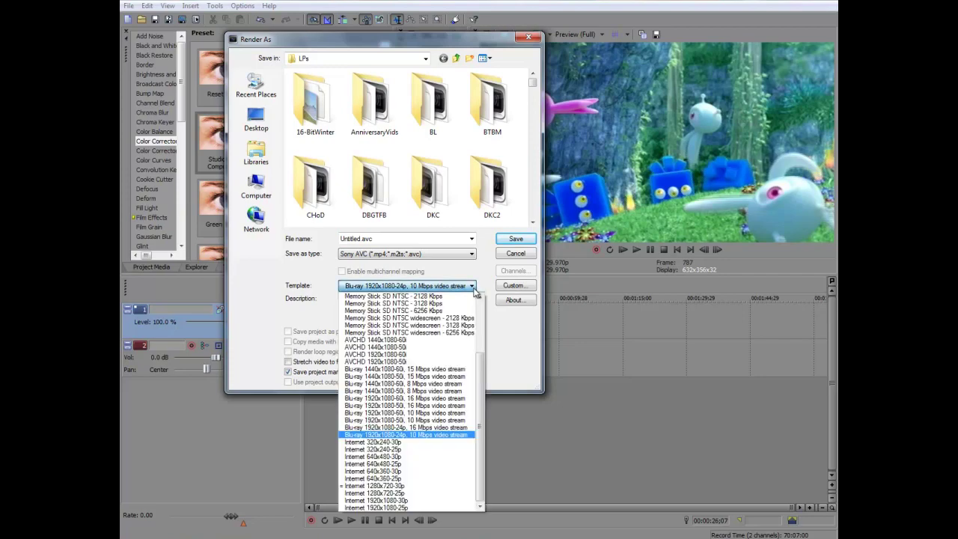
{"action": "scroll", "coordinate": [481, 320], "scroll_direction": "up", "scroll_amount": 4}
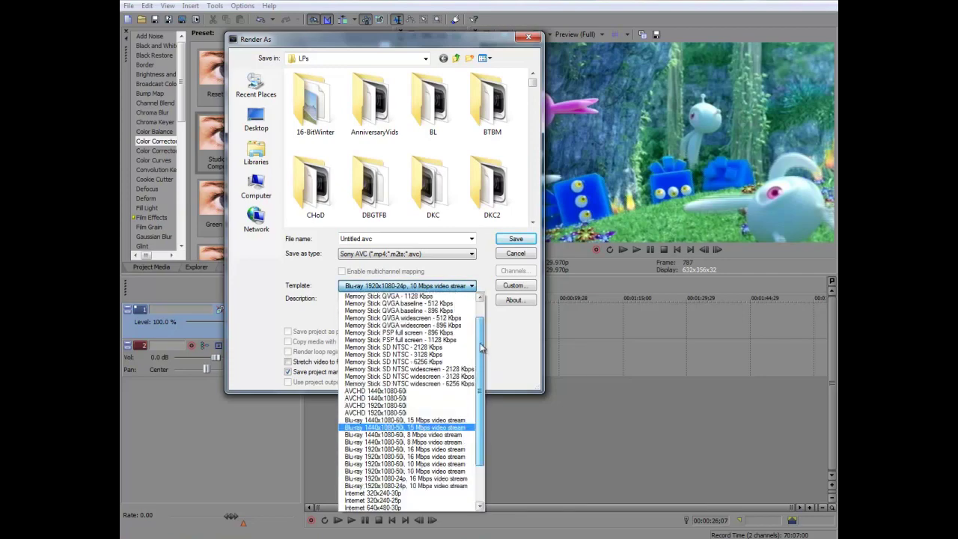
{"action": "scroll", "coordinate": [481, 320], "scroll_direction": "down", "scroll_amount": 3}
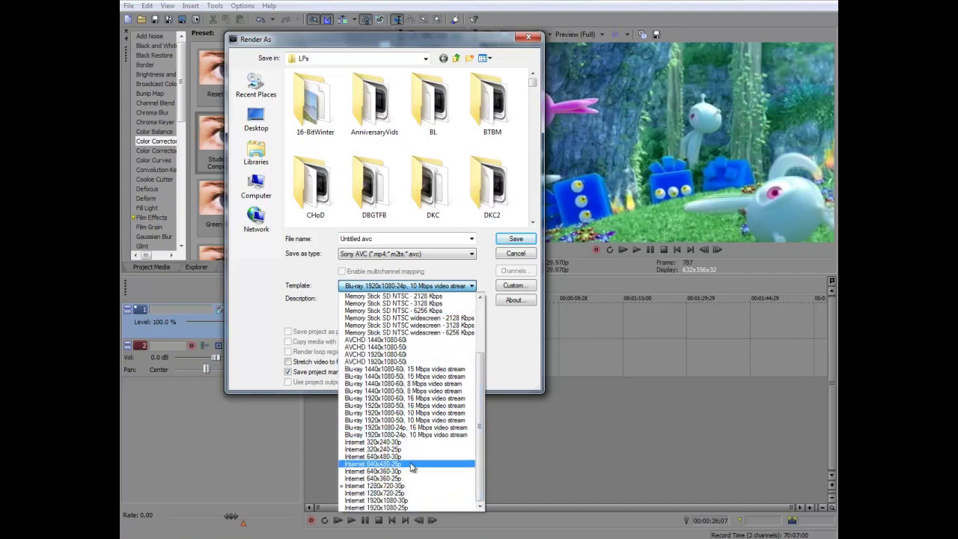
{"action": "scroll", "coordinate": [483, 464], "scroll_direction": "up", "scroll_amount": 1}
{"action": "scroll", "coordinate": [483, 468], "scroll_direction": "down", "scroll_amount": 1}
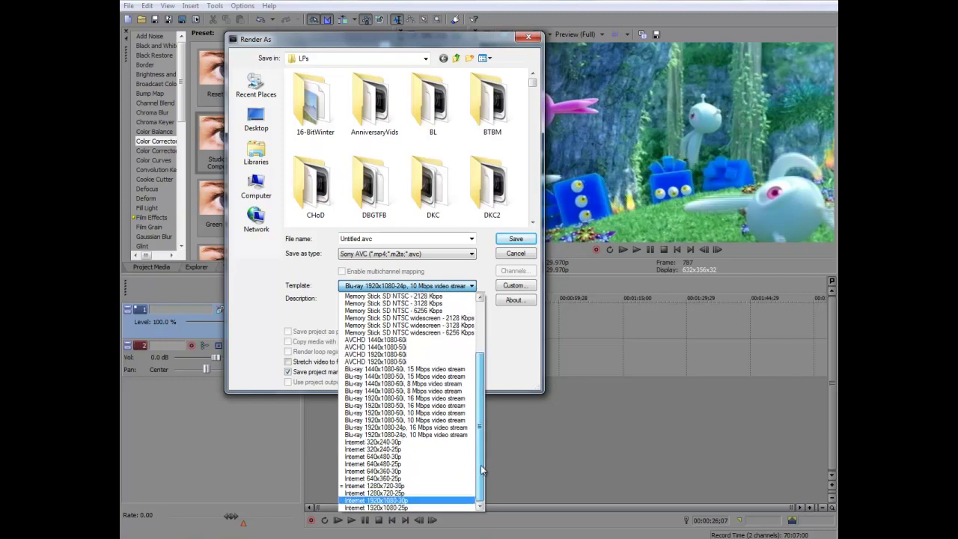
{"action": "scroll", "coordinate": [481, 472], "scroll_direction": "up", "scroll_amount": 3}
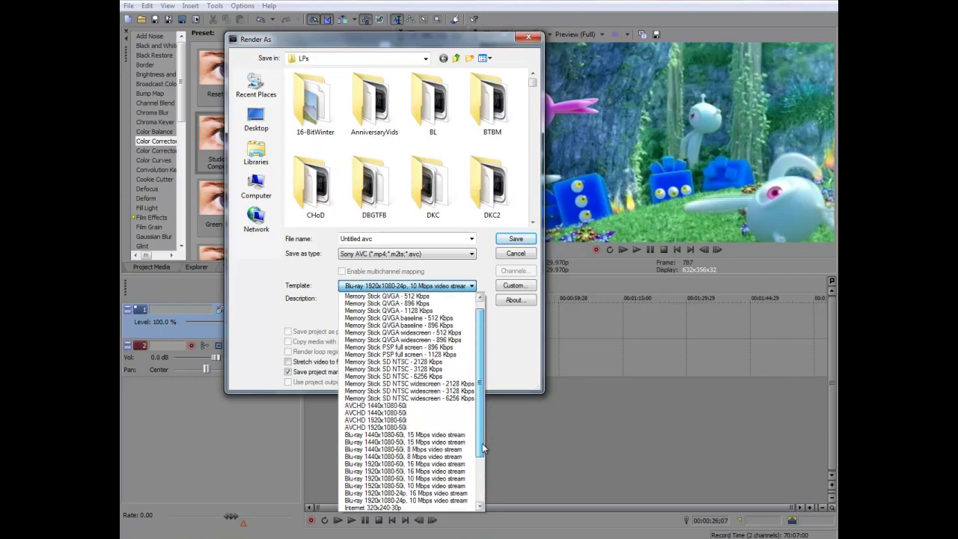
{"action": "scroll", "coordinate": [482, 479], "scroll_direction": "down", "scroll_amount": 3}
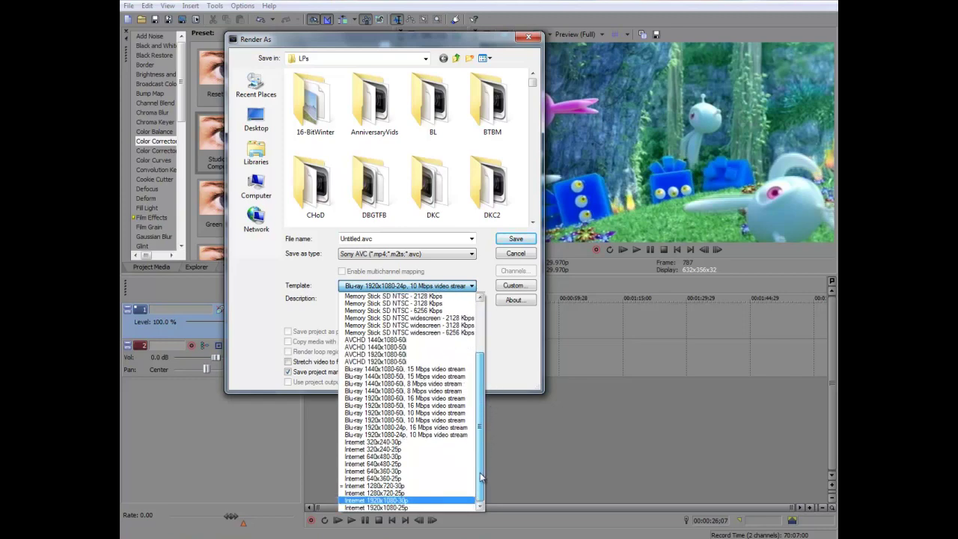
{"action": "left_click", "coordinate": [366, 457]}
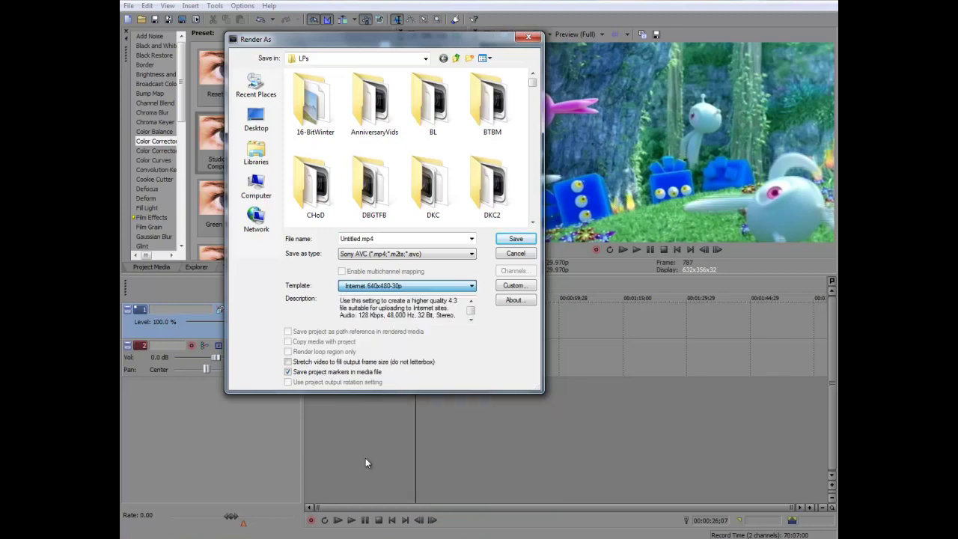
Customize the Sony AVC template with a custom frame size and try a width of 854
{"action": "left_click", "coordinate": [510, 290]}
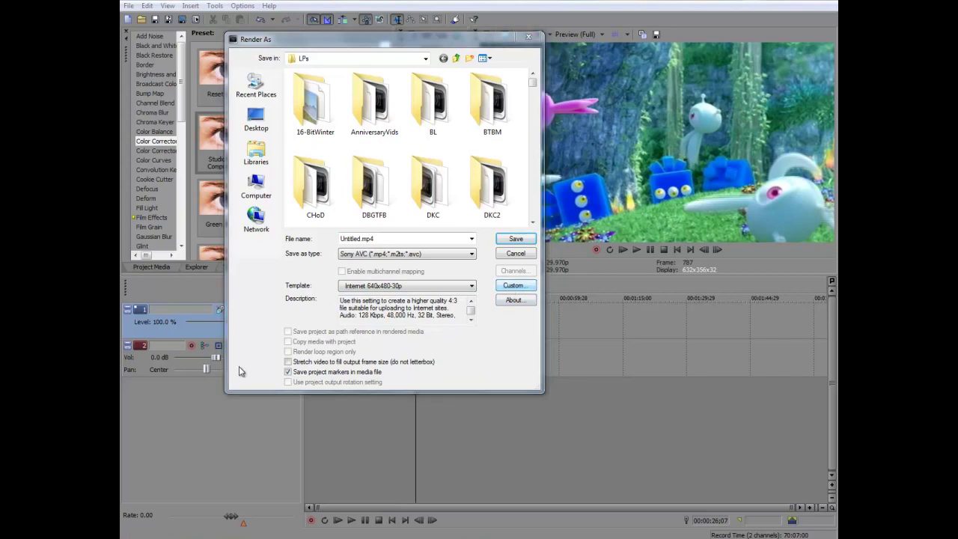
{"action": "left_click", "coordinate": [401, 174]}
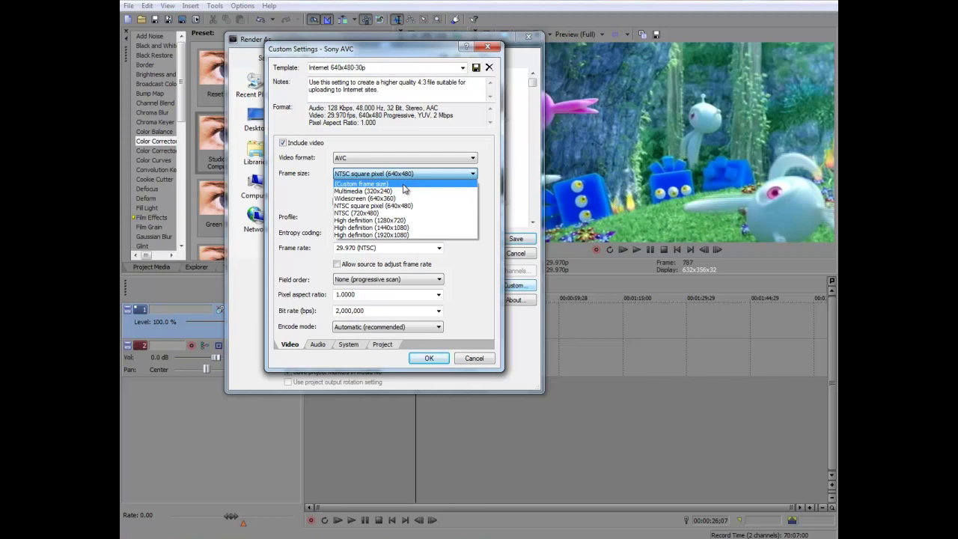
{"action": "left_click", "coordinate": [403, 184]}
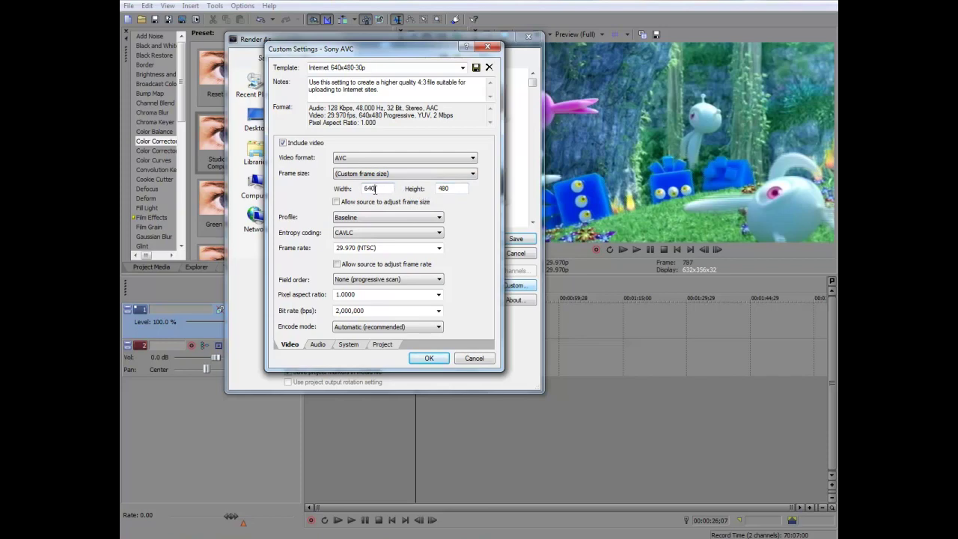
{"action": "left_click_drag", "start_coordinate": [455, 189], "coordinate": [432, 195]}
{"action": "left_click_drag", "start_coordinate": [389, 189], "coordinate": [361, 193]}
{"action": "type", "text": "854"}
Set the Sony AVC custom frame size to 640 wide by 360 high
{"action": "left_click_drag", "start_coordinate": [390, 188], "coordinate": [343, 186]}
{"action": "type", "text": "640"}
{"action": "key", "text": "Tab"}
{"action": "type", "text": "3"}
Check the entropy coding and profile options, and set the Sony AVC bit rate to 4,000,000 bps
{"action": "left_click", "coordinate": [438, 232]}
{"action": "left_click", "coordinate": [472, 219]}
{"action": "left_click", "coordinate": [438, 218]}
{"action": "left_click", "coordinate": [482, 243]}
{"action": "left_click", "coordinate": [438, 310]}
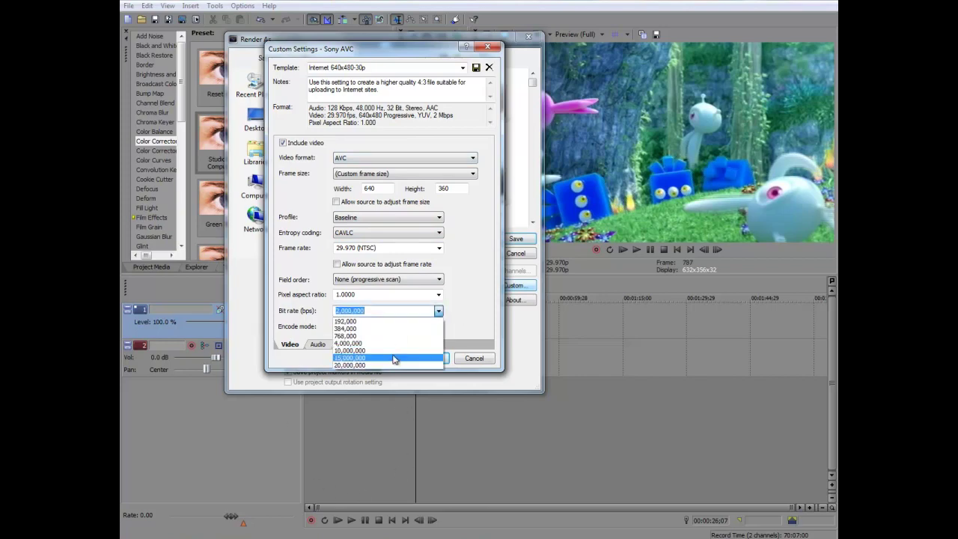
{"action": "left_click", "coordinate": [391, 343]}
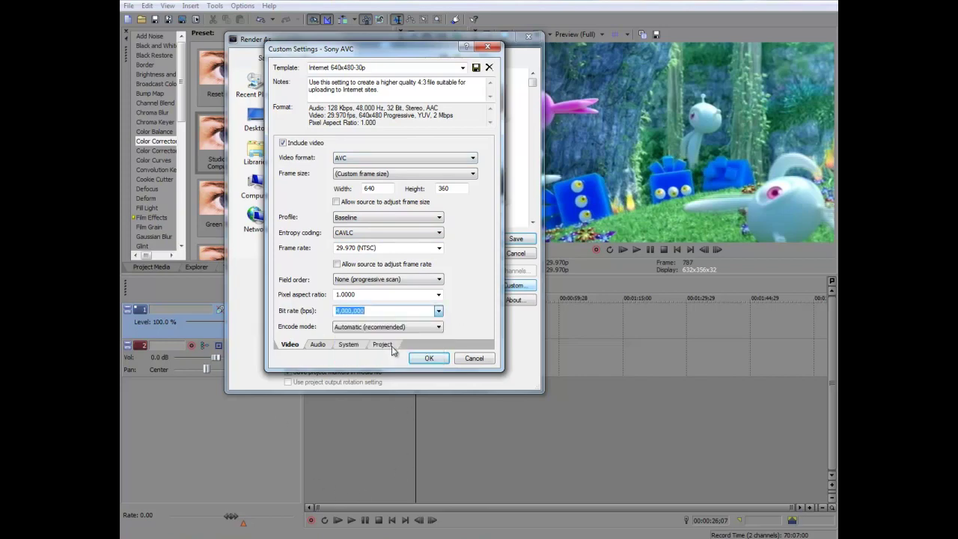
Review the audio, system and project settings of the Sony AVC template, and discard its custom changes
{"action": "left_click", "coordinate": [316, 344]}
{"action": "left_click", "coordinate": [349, 344]}
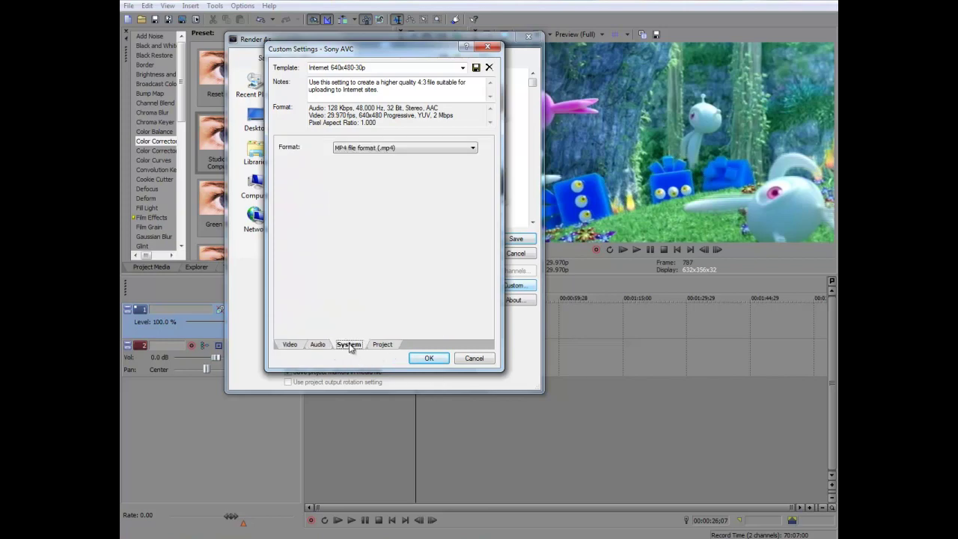
{"action": "left_click", "coordinate": [383, 344]}
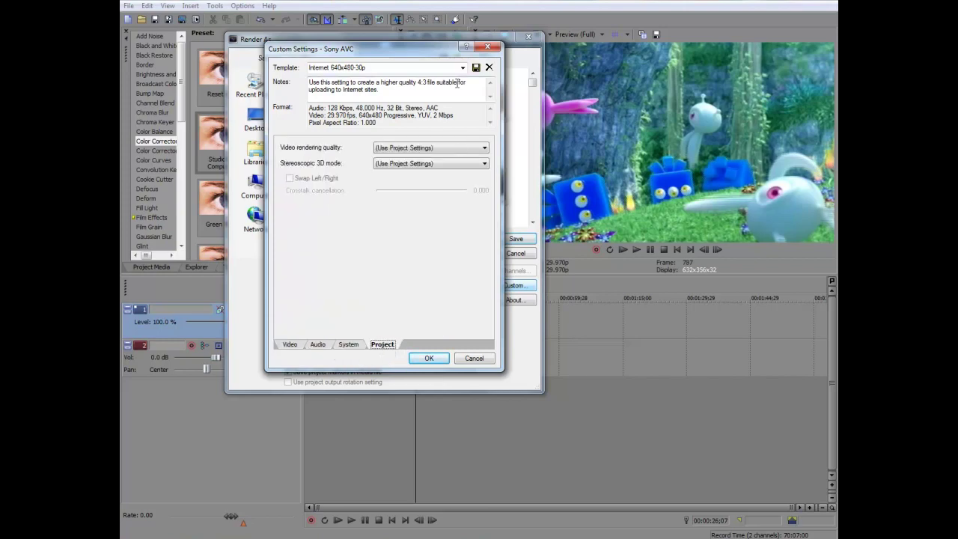
{"action": "left_click", "coordinate": [291, 345]}
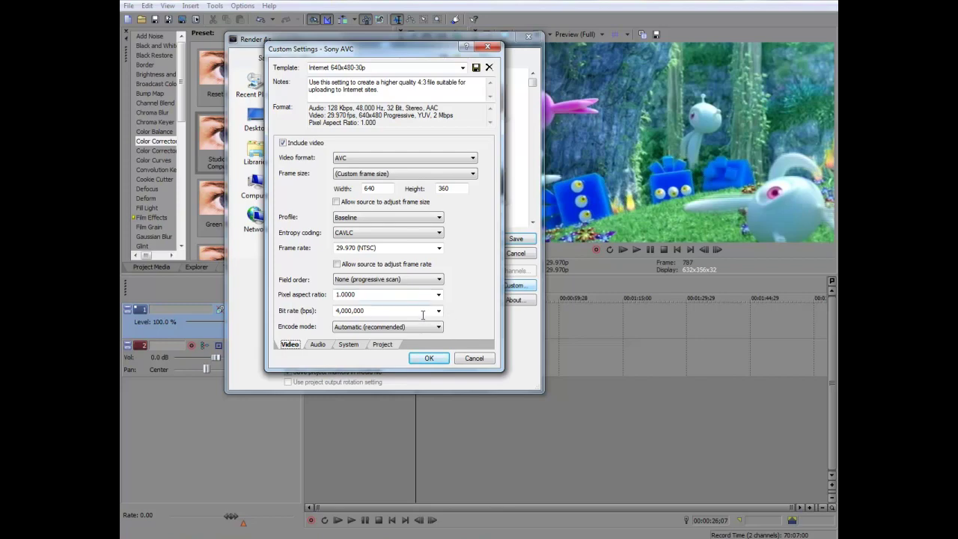
{"action": "left_click", "coordinate": [478, 360]}
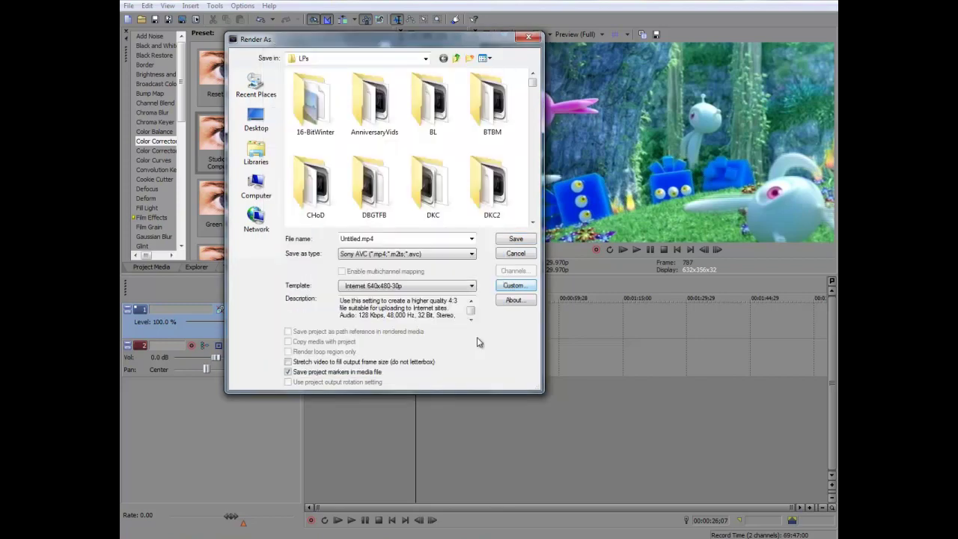
Set the render format back to MainConcept AVC/AAC and enable stretching the video to fill the output frame
{"action": "left_click", "coordinate": [471, 254]}
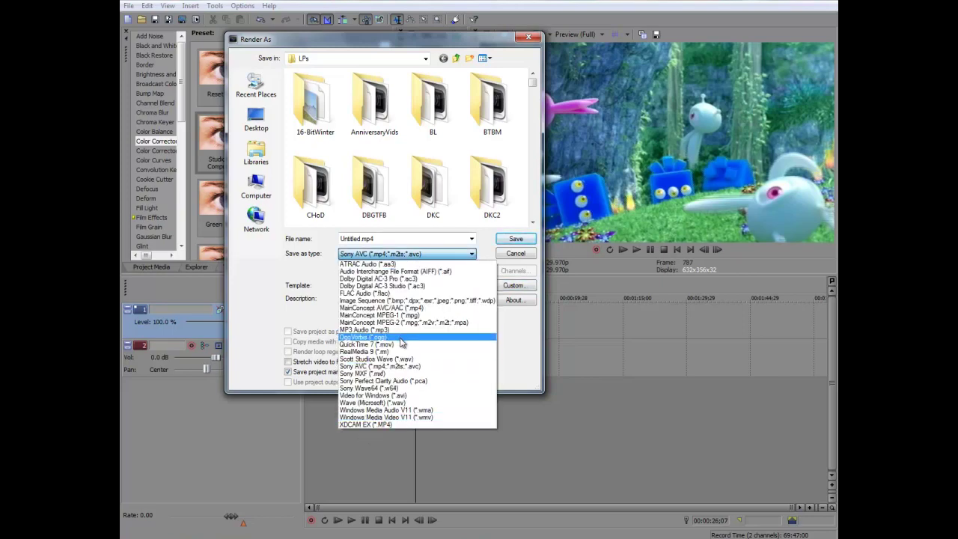
{"action": "left_click", "coordinate": [412, 308]}
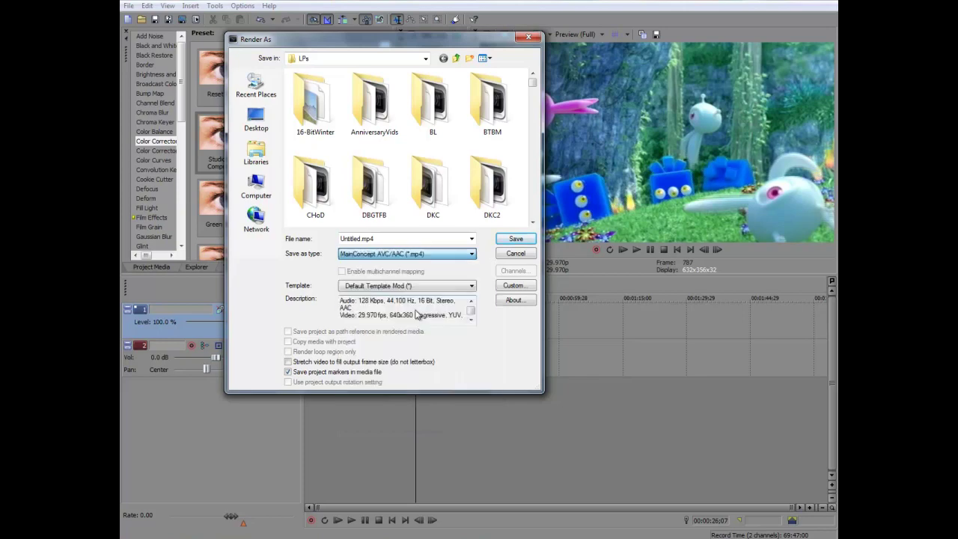
{"action": "key", "text": "alt+t"}
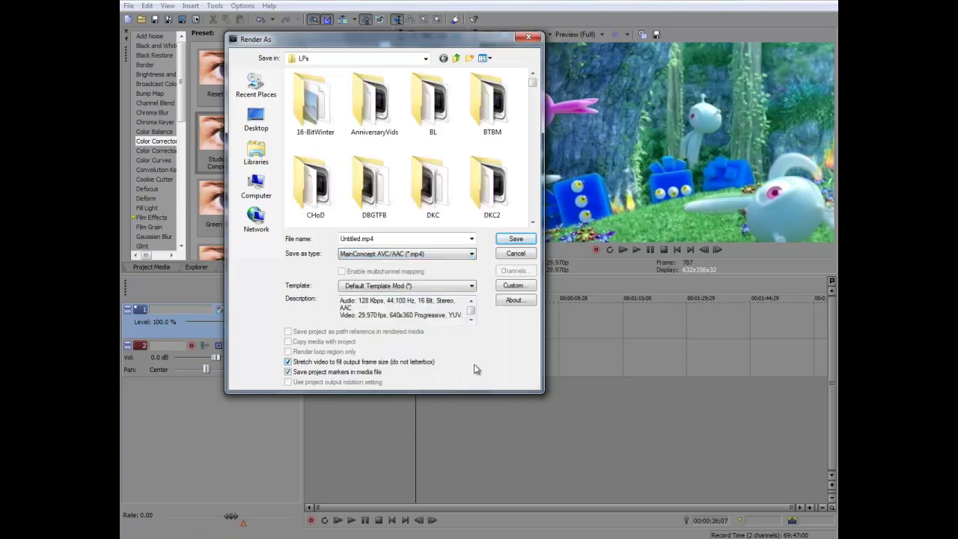